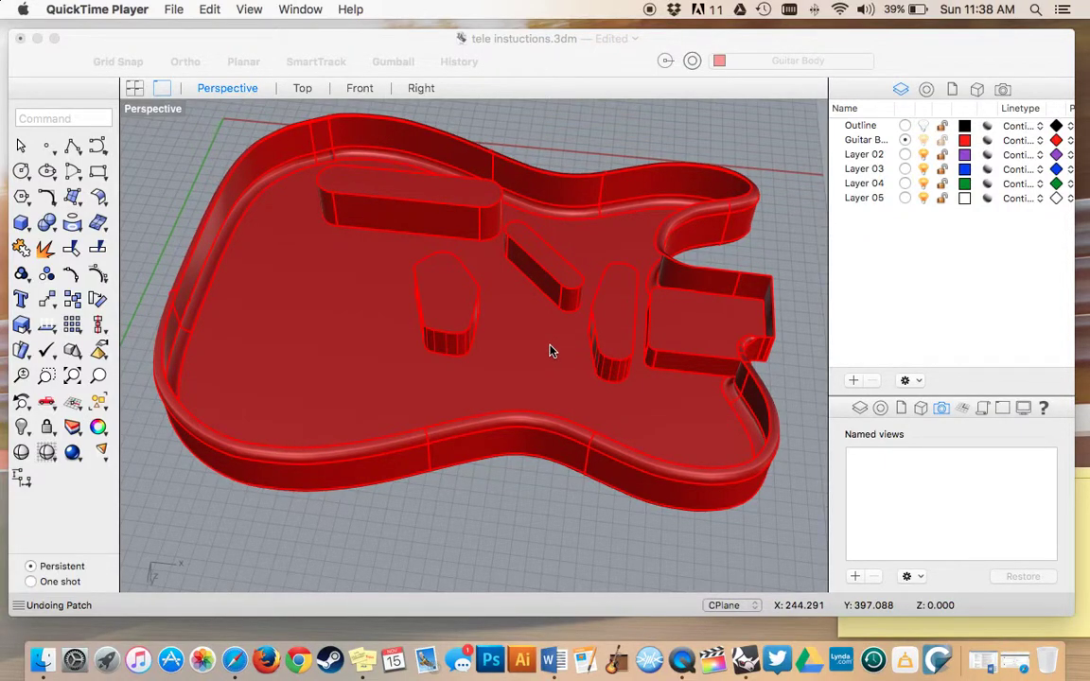
# Examine the open guitar body's outer walls, rounded rim and raised cavities from several angles.
pyautogui.hscroll(-3, 565, 320)
pyautogui.hscroll(10, 564, 321)
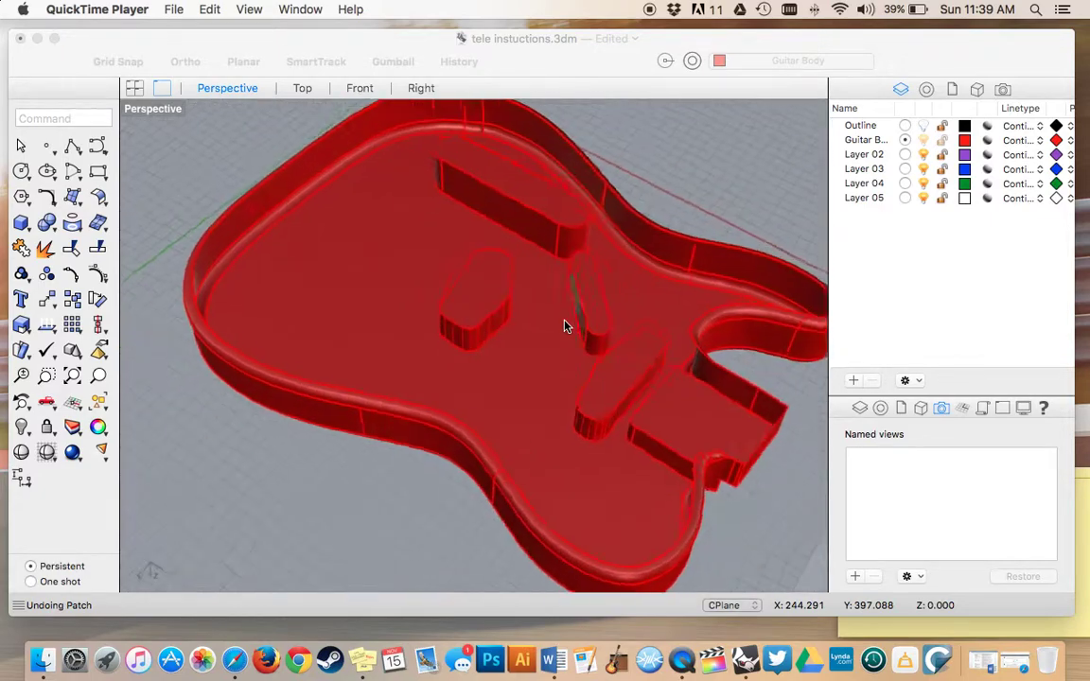
pyautogui.scroll(-5, 565, 321)
pyautogui.hscroll(-3, 565, 326)
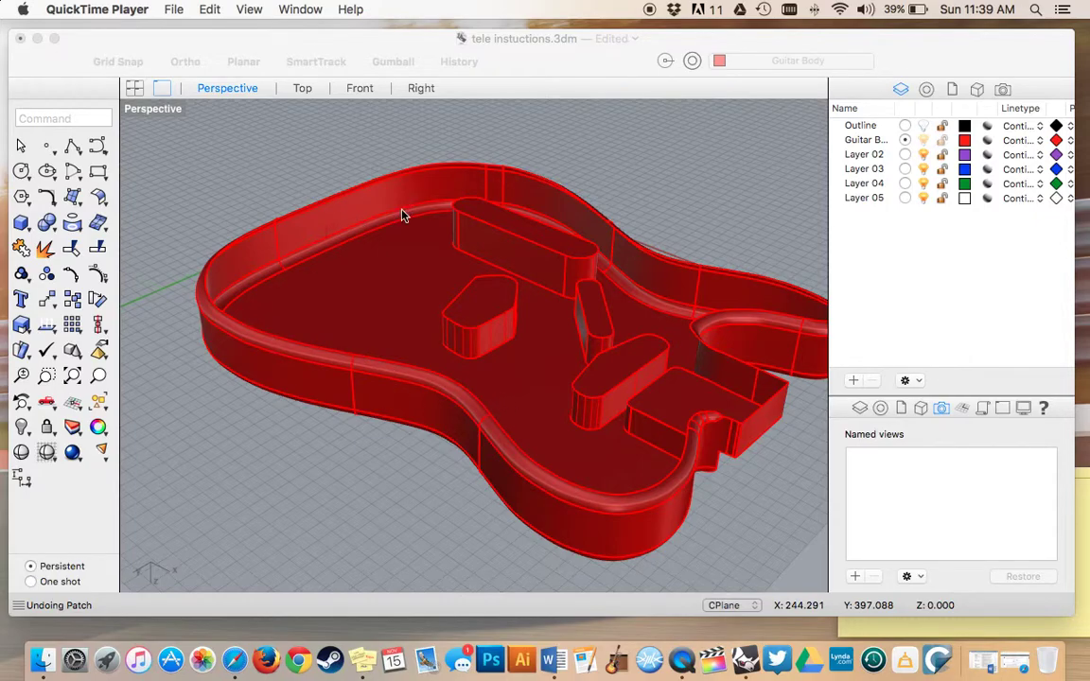
pyautogui.hscroll(-8, 401, 216)
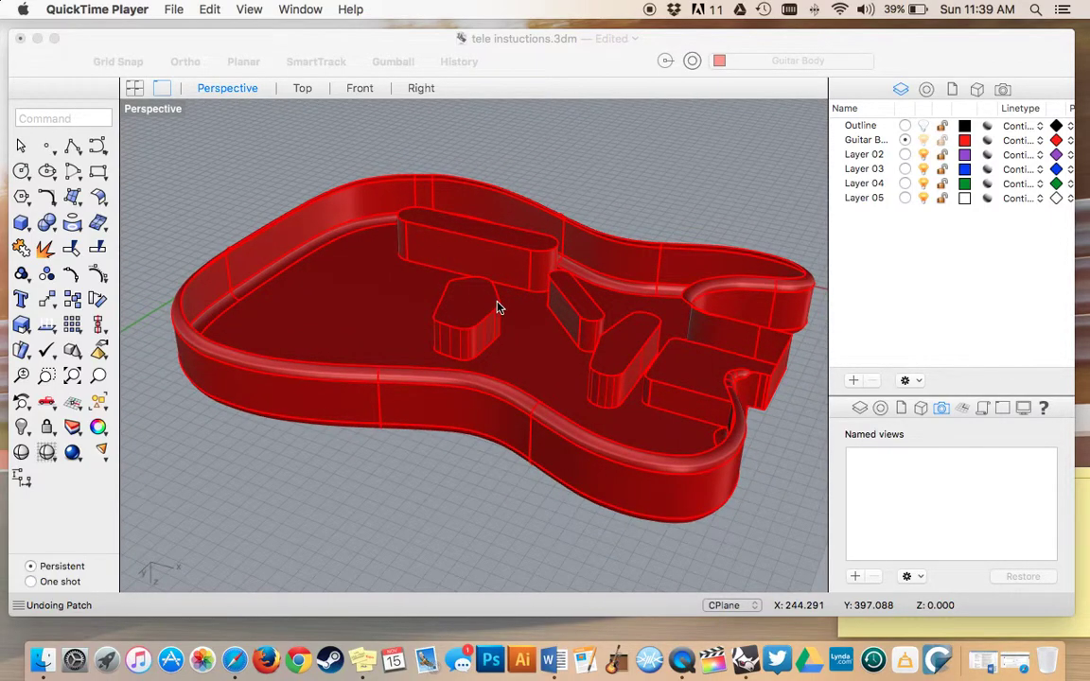
pyautogui.hscroll(-5, 499, 307)
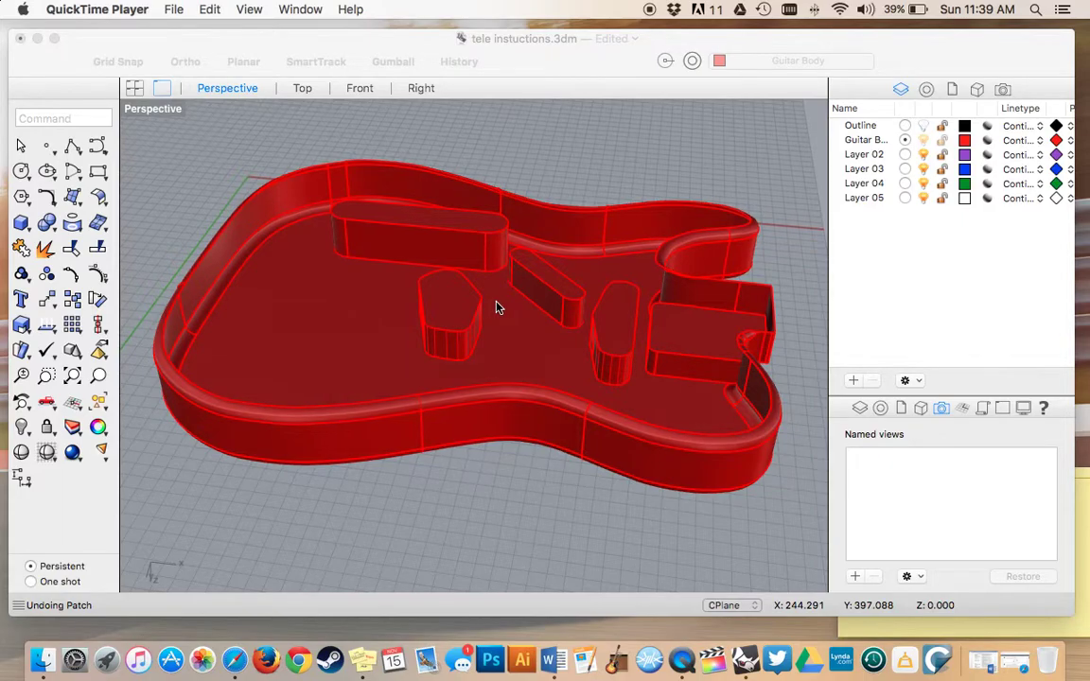
pyautogui.hscroll(-6, 499, 307)
pyautogui.hscroll(-5, 499, 307)
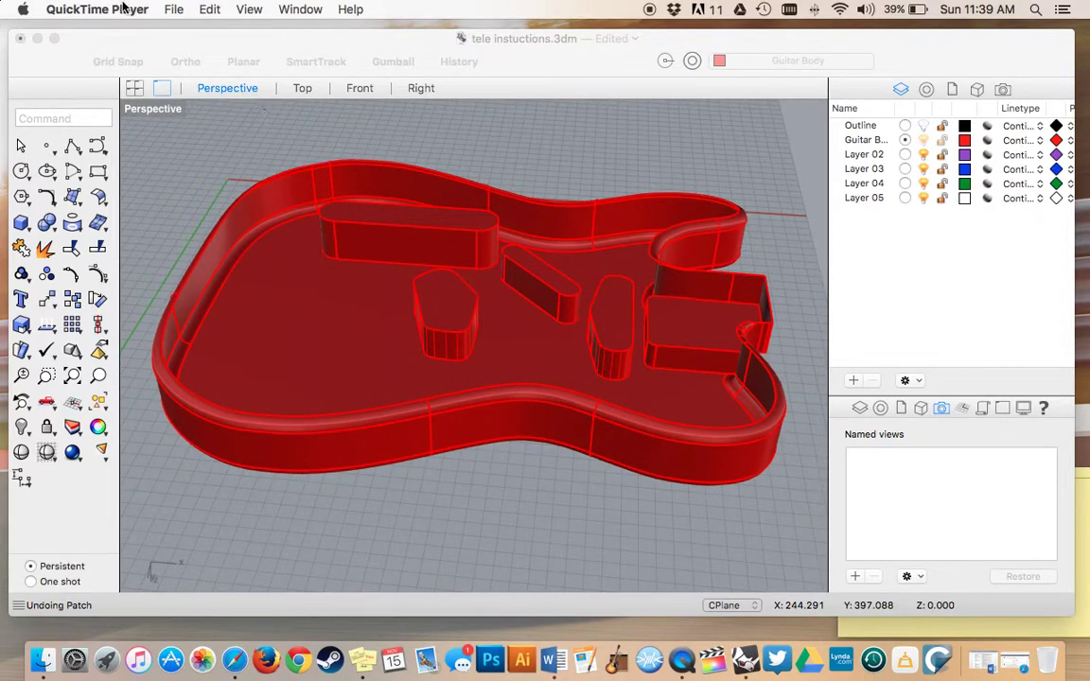
# Start a Patch surface and select the inner rim edges around the wide rear end of the guitar body as boundary curves.
pyautogui.click(121, 44)
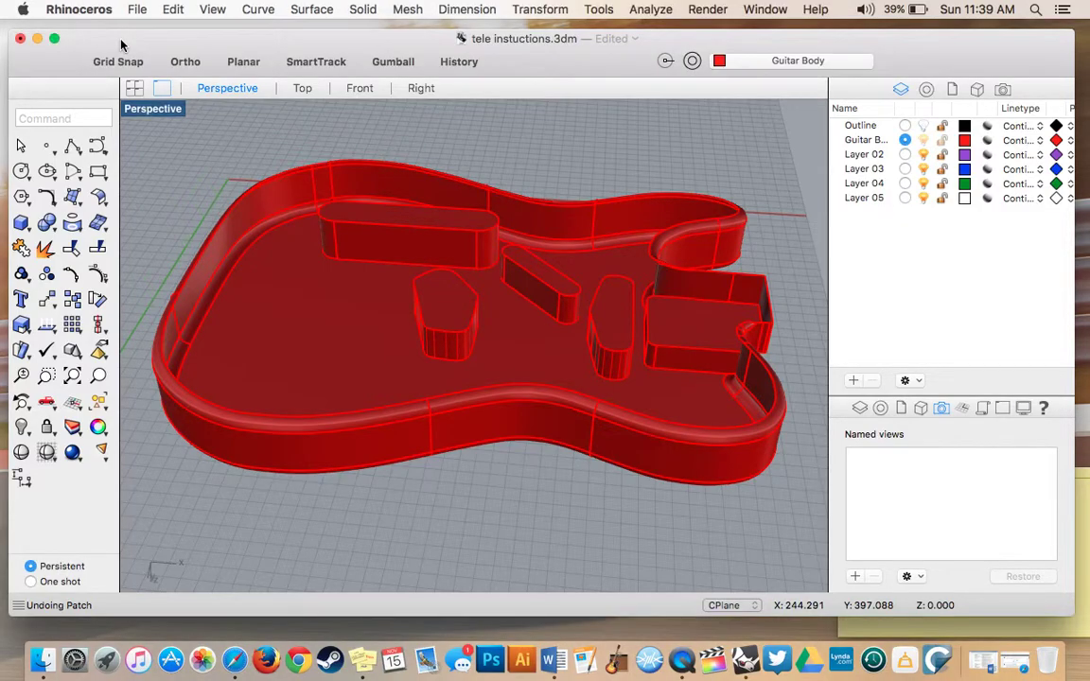
pyautogui.click(303, 9)
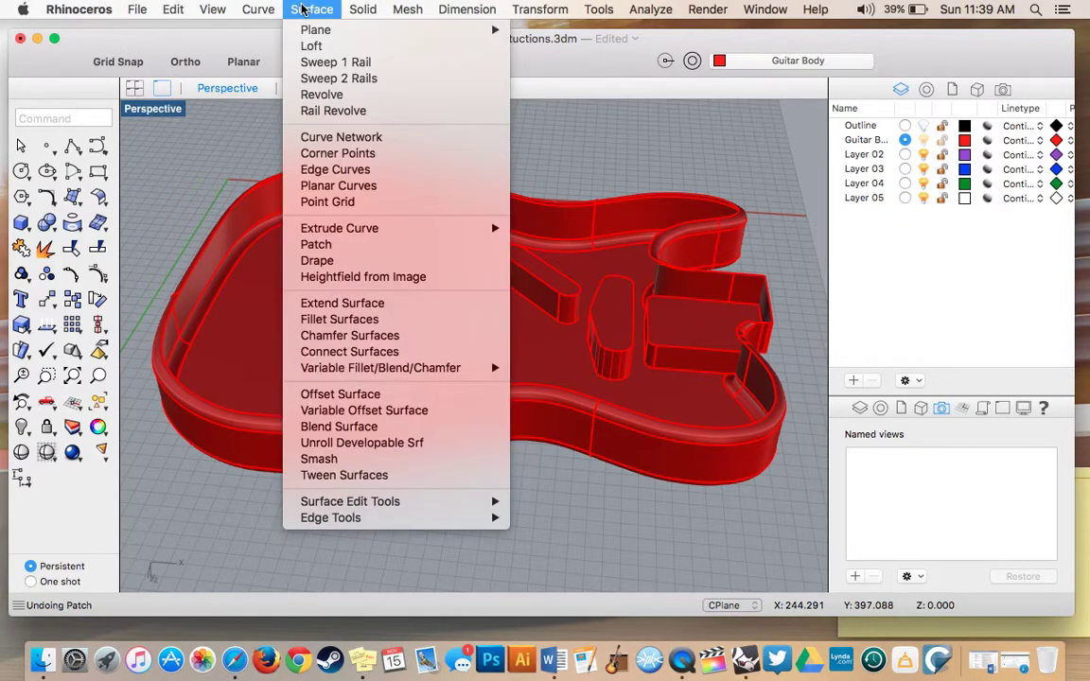
pyautogui.click(359, 246)
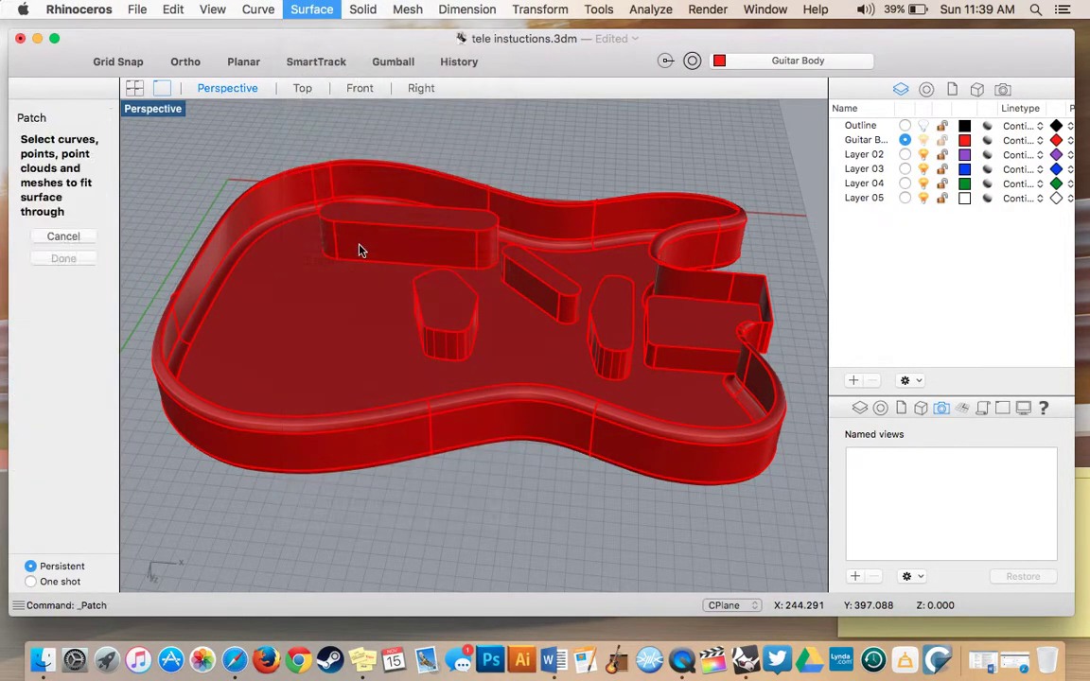
pyautogui.click(289, 415)
pyautogui.moveTo(210, 294); pyautogui.dragTo(134, 295, button='right')
pyautogui.moveTo(217, 413); pyautogui.dragTo(272, 424, button='right')
pyautogui.click(239, 500)
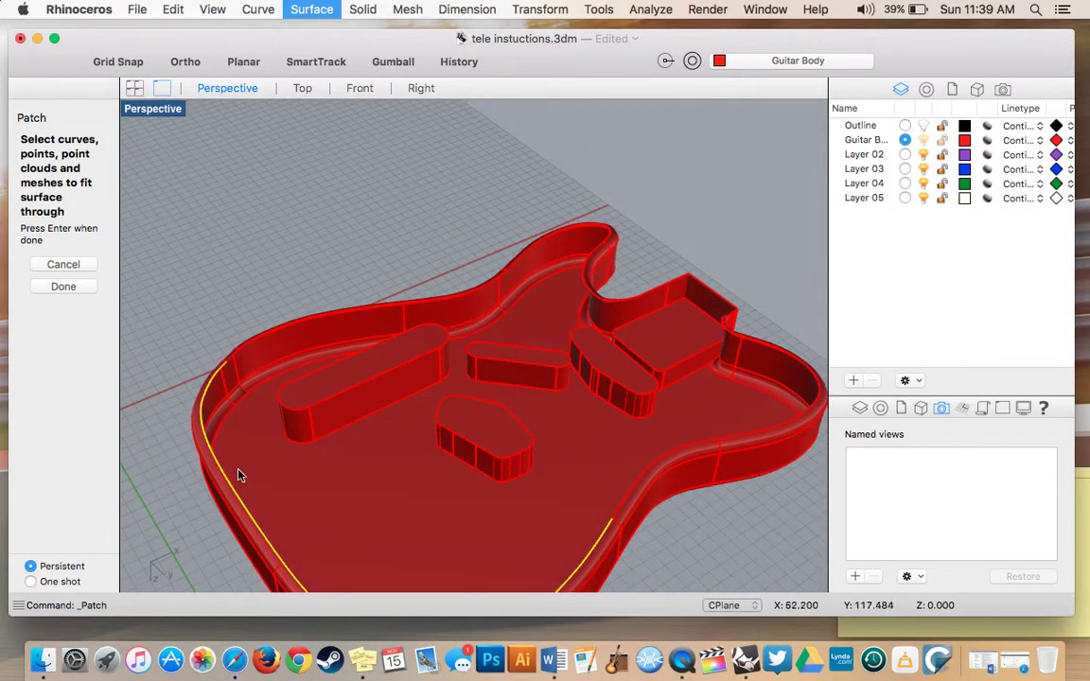
pyautogui.click(231, 365)
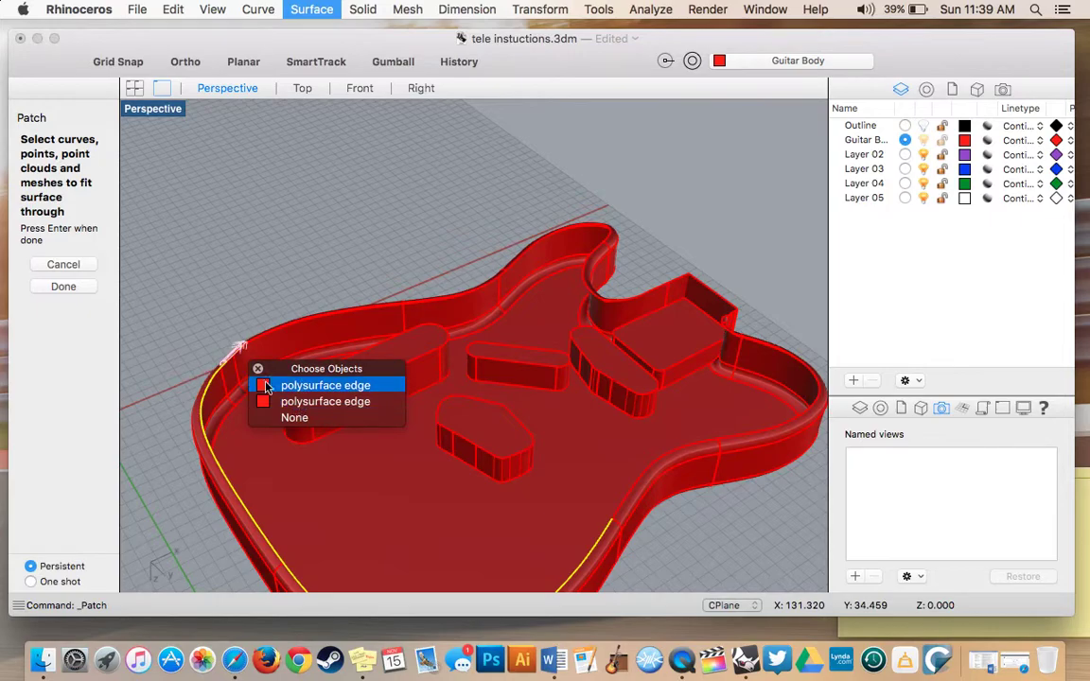
pyautogui.click(266, 386)
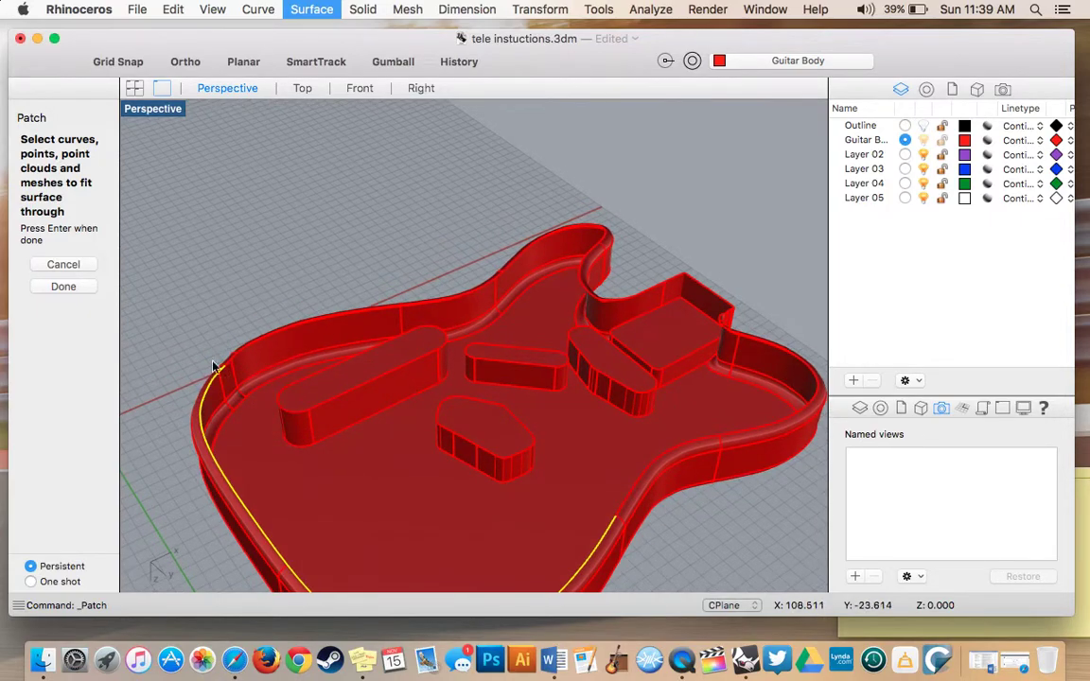
# Add the inner rim edges along the cutaway side of the body, from the rear corner through the waist, to the patch selection.
pyautogui.scroll(6, 213, 367)
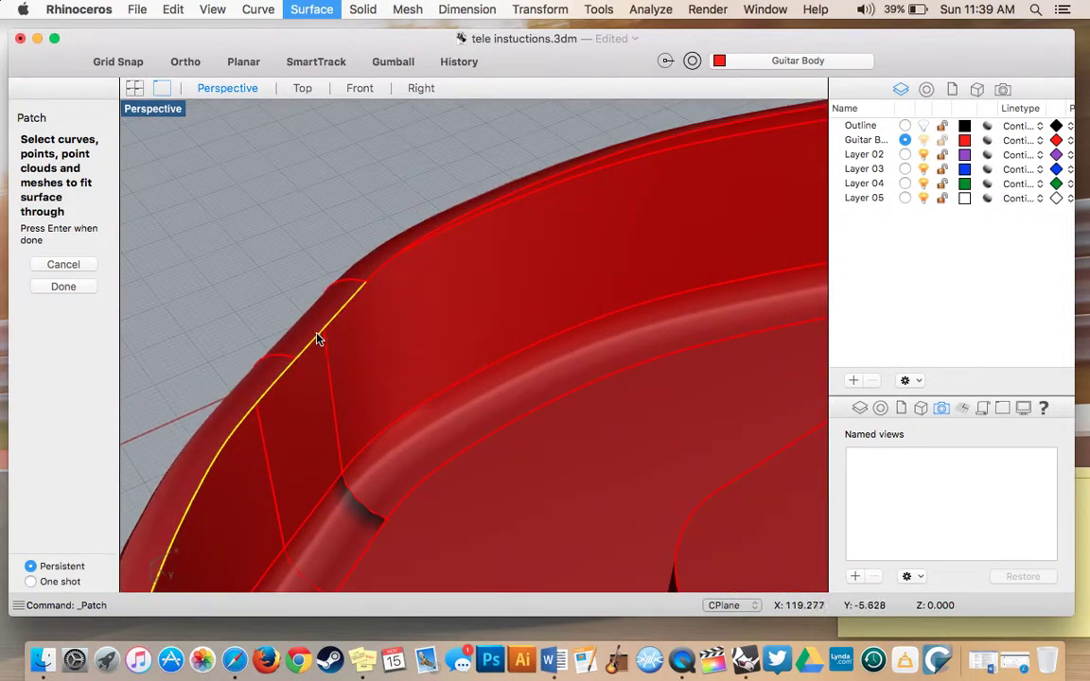
pyautogui.scroll(-2, 358, 295)
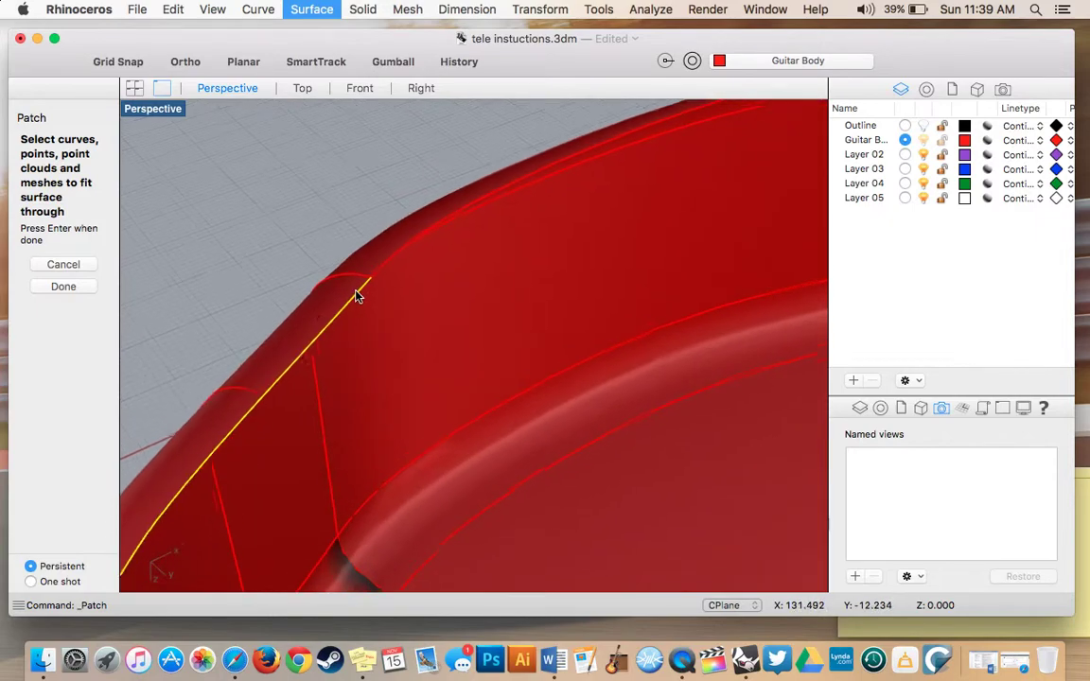
pyautogui.click(407, 252)
pyautogui.scroll(-10, 502, 264)
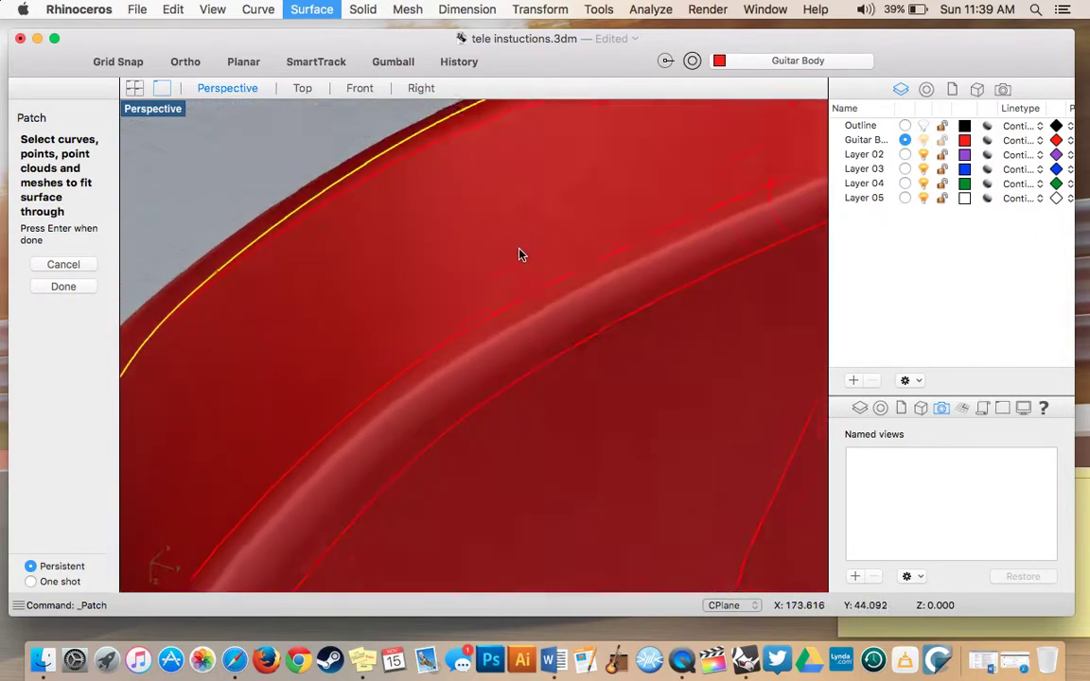
pyautogui.hscroll(5, 528, 261)
pyautogui.scroll(5, 530, 262)
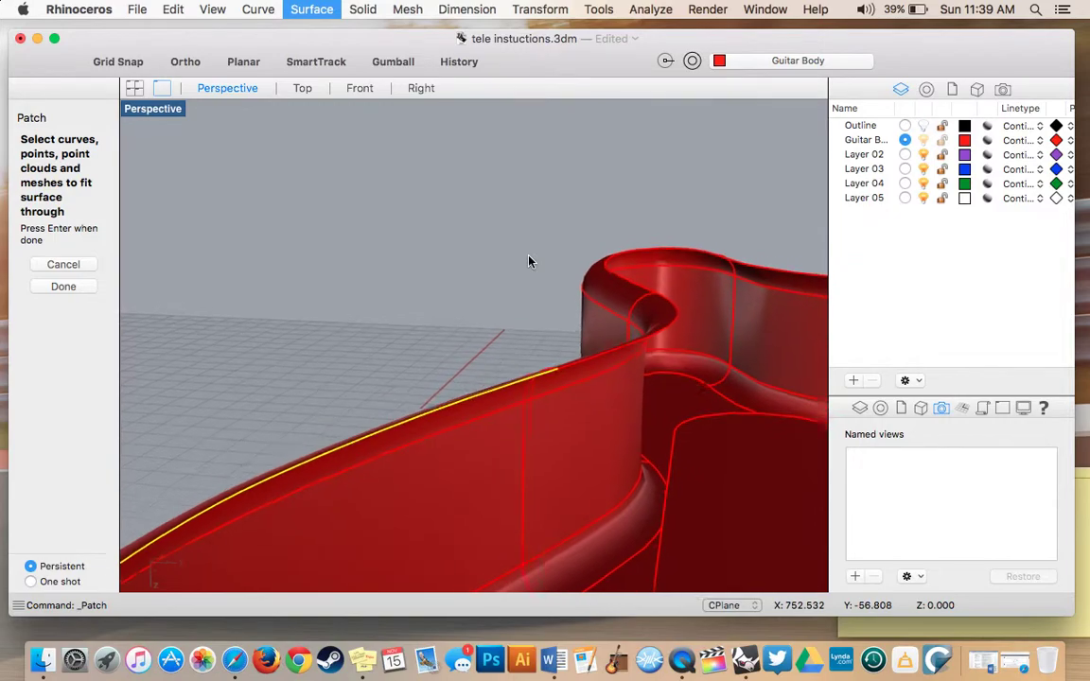
pyautogui.scroll(-15, 528, 260)
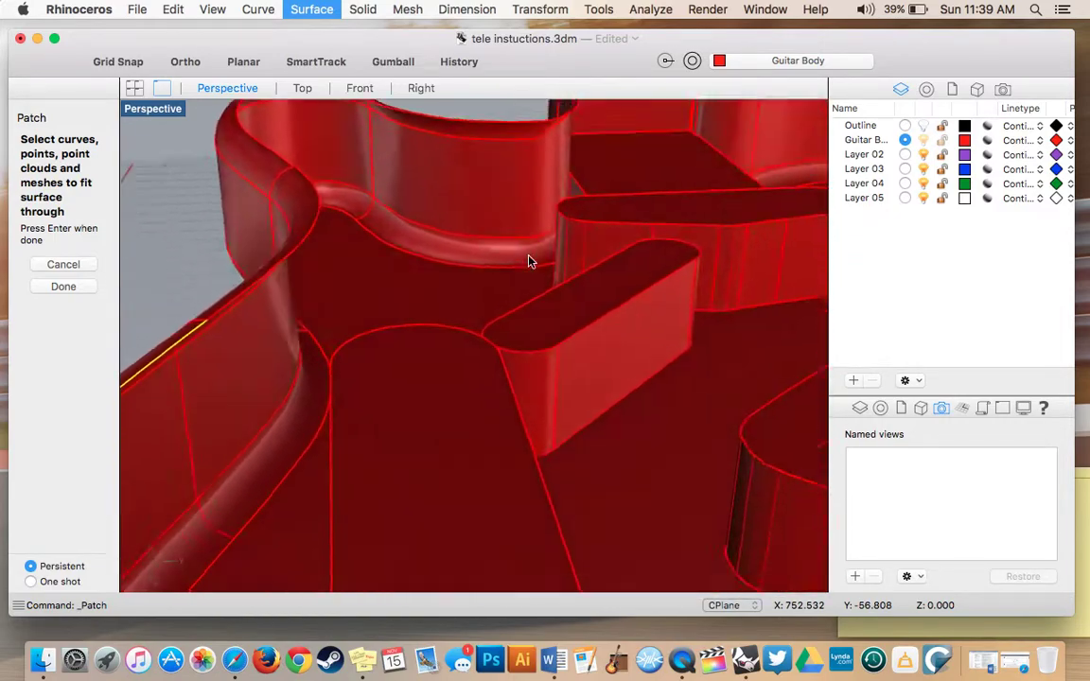
pyautogui.scroll(-5, 528, 261)
pyautogui.hscroll(10, 529, 261)
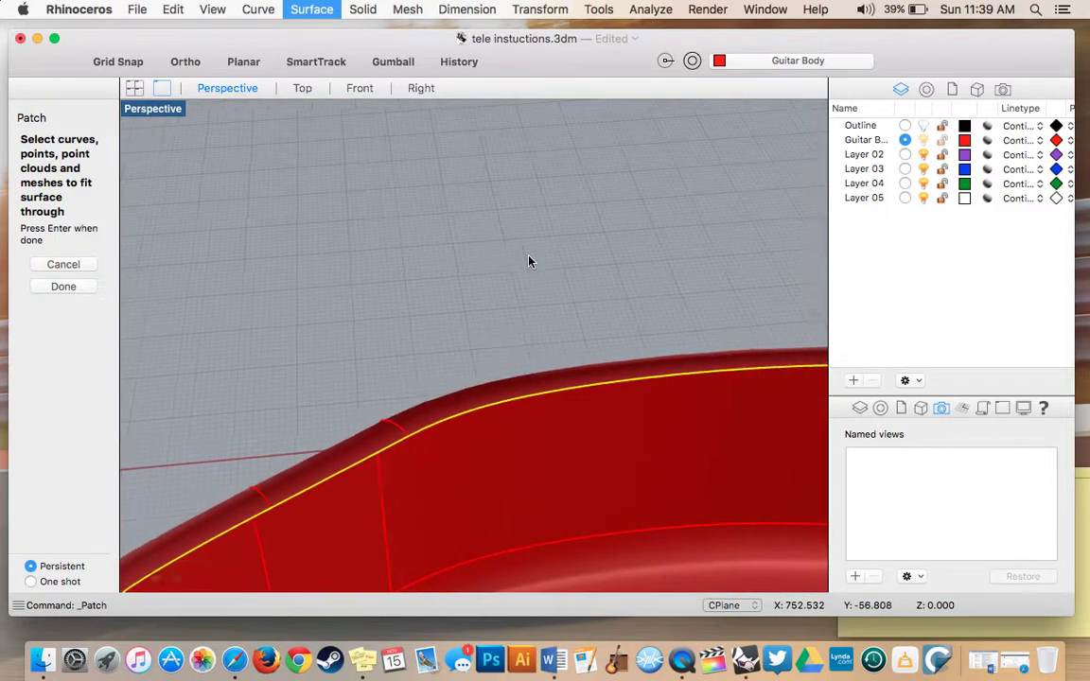
pyautogui.hscroll(10, 529, 261)
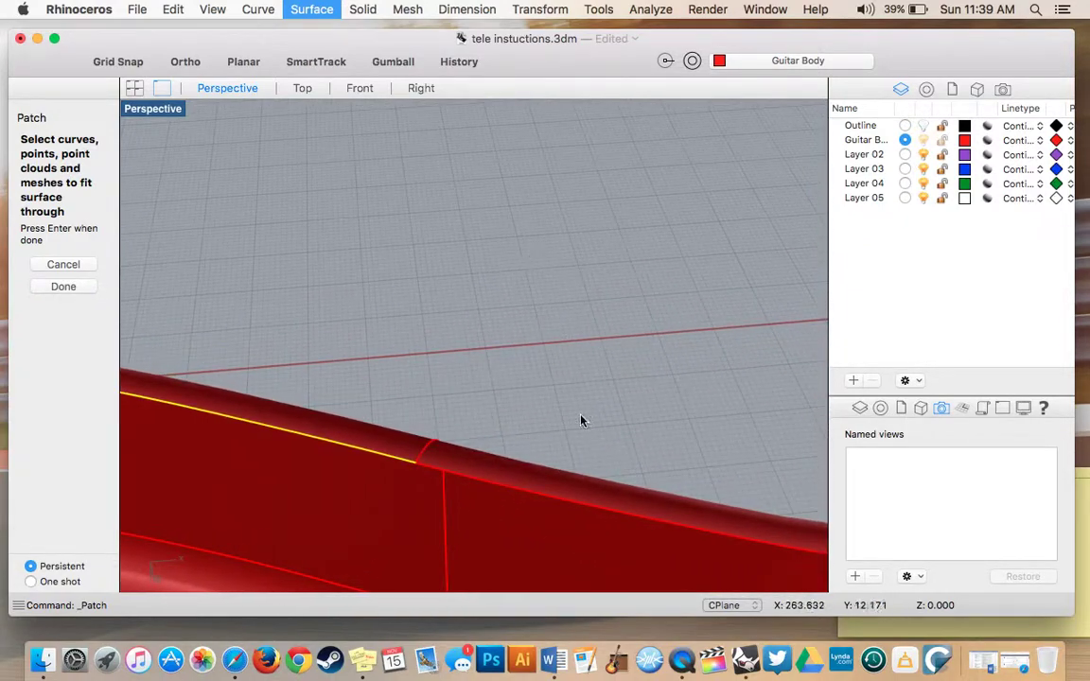
pyautogui.click(566, 501)
# Add the inner rim edges around the horn and into the cutaway to the patch selection.
pyautogui.hscroll(10, 566, 501)
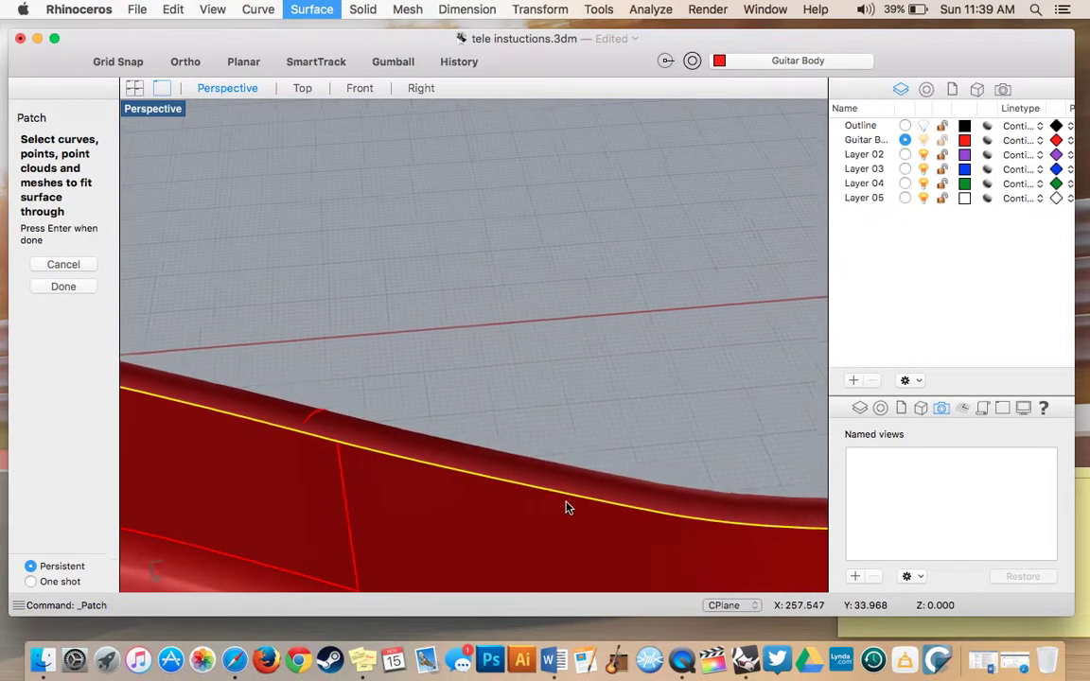
pyautogui.hscroll(7, 565, 501)
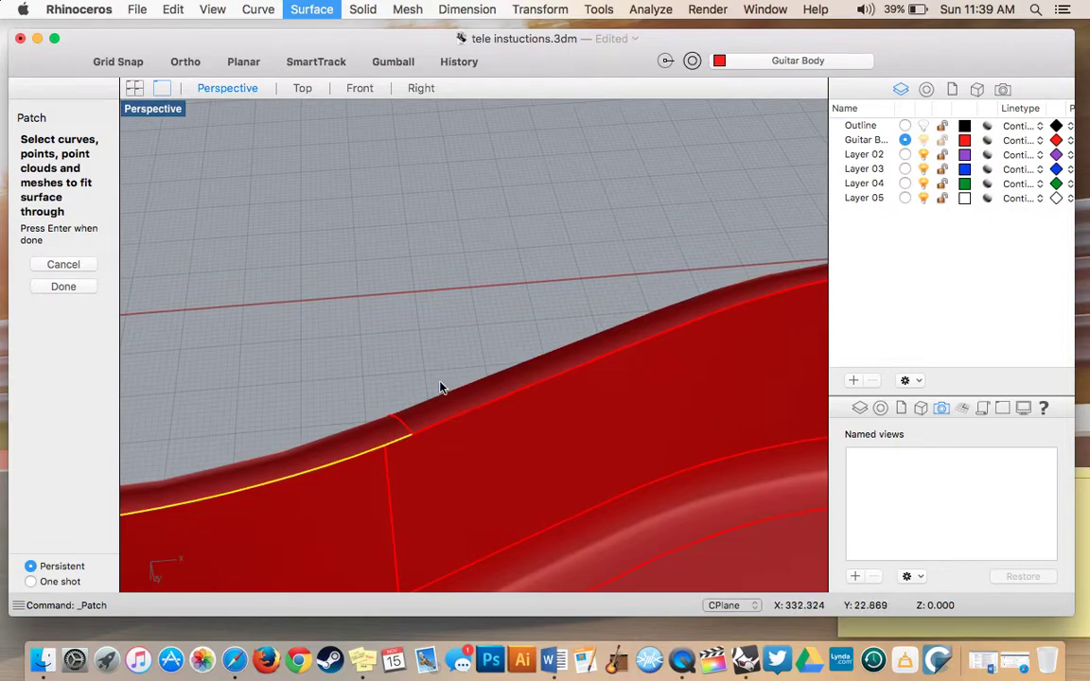
pyautogui.click(465, 416)
pyautogui.hscroll(10, 465, 416)
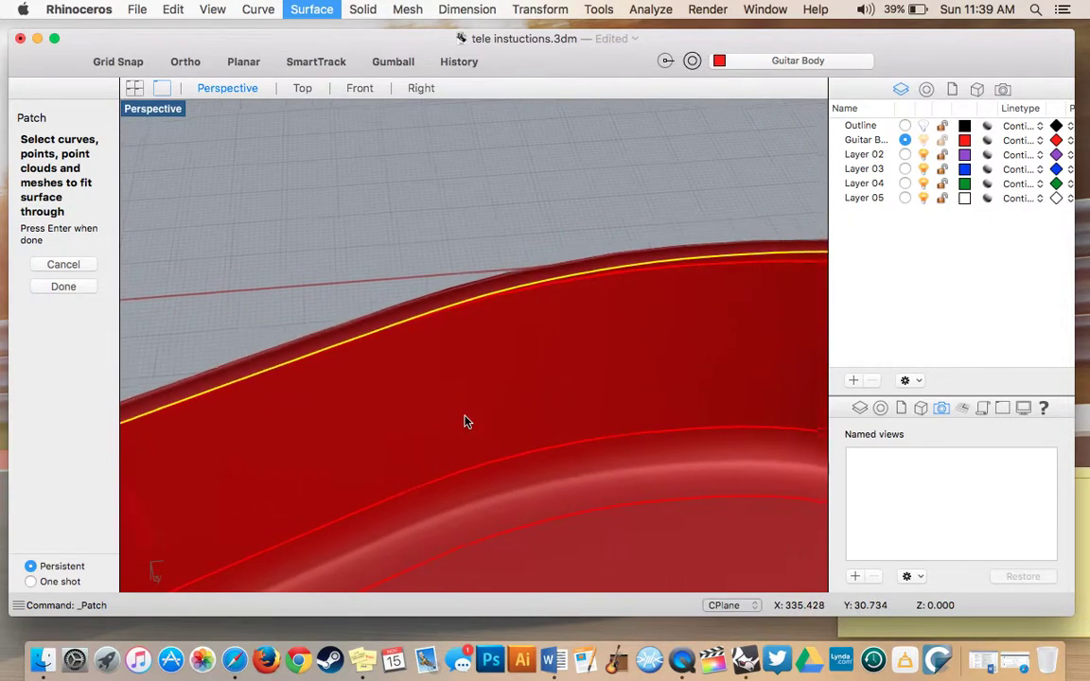
pyautogui.hscroll(-5, 465, 422)
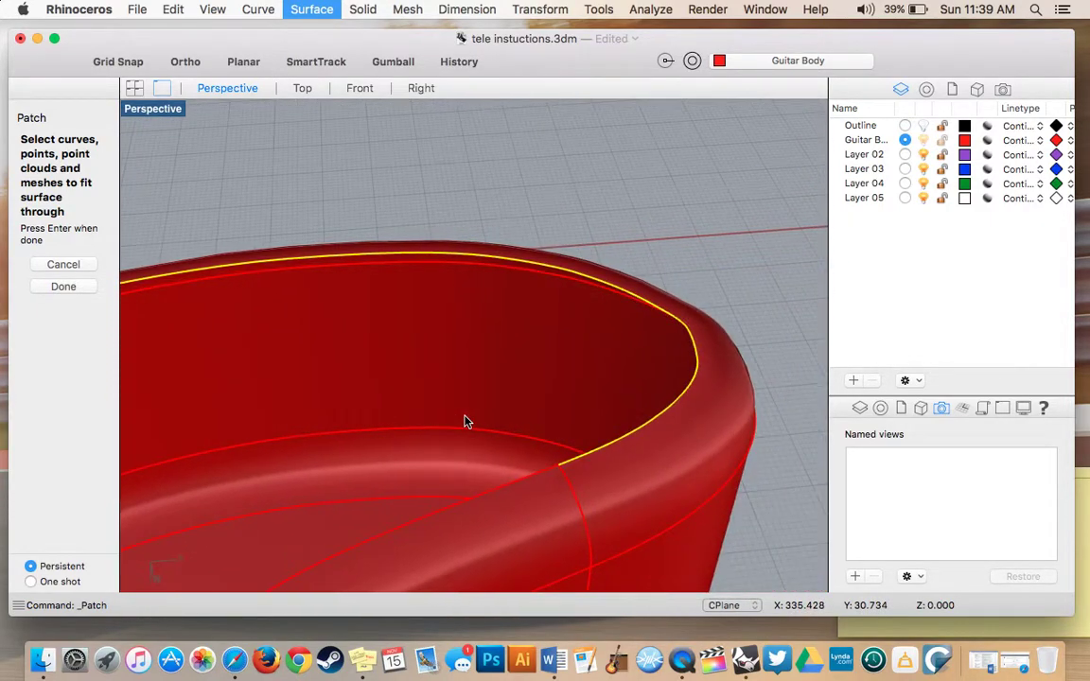
pyautogui.click(506, 490)
# Continue the patch boundary from the cutaway along the neck pocket's side wall and across its open end.
pyautogui.scroll(5, 506, 490)
pyautogui.scroll(-5, 506, 490)
pyautogui.hscroll(-10, 506, 490)
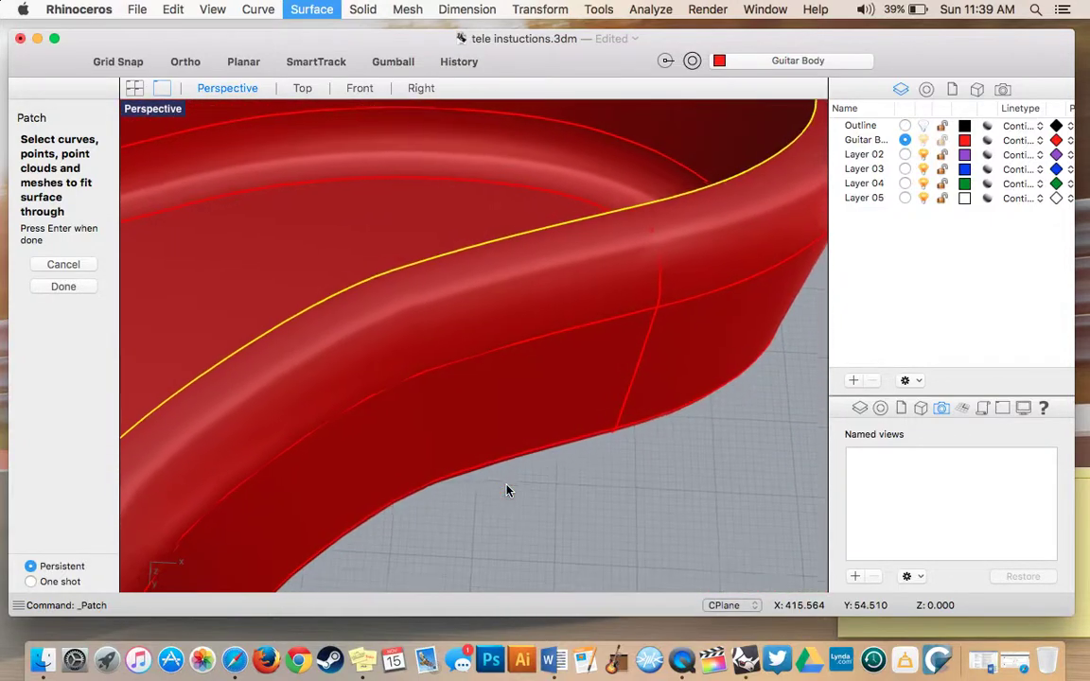
pyautogui.hscroll(-10, 506, 490)
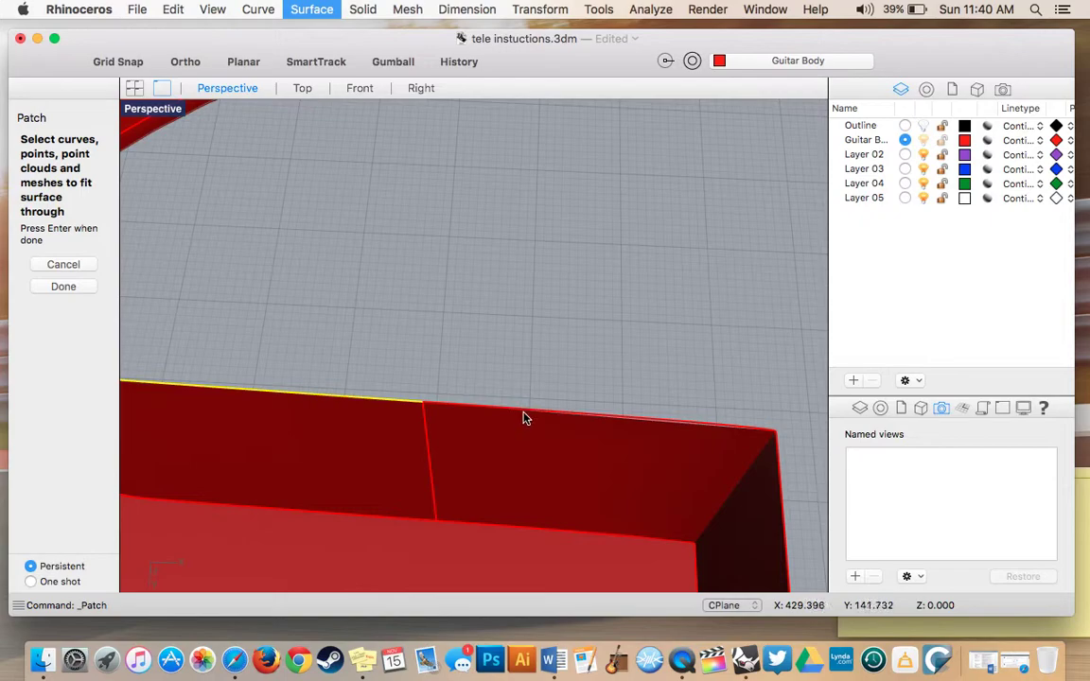
pyautogui.hscroll(-10, 527, 415)
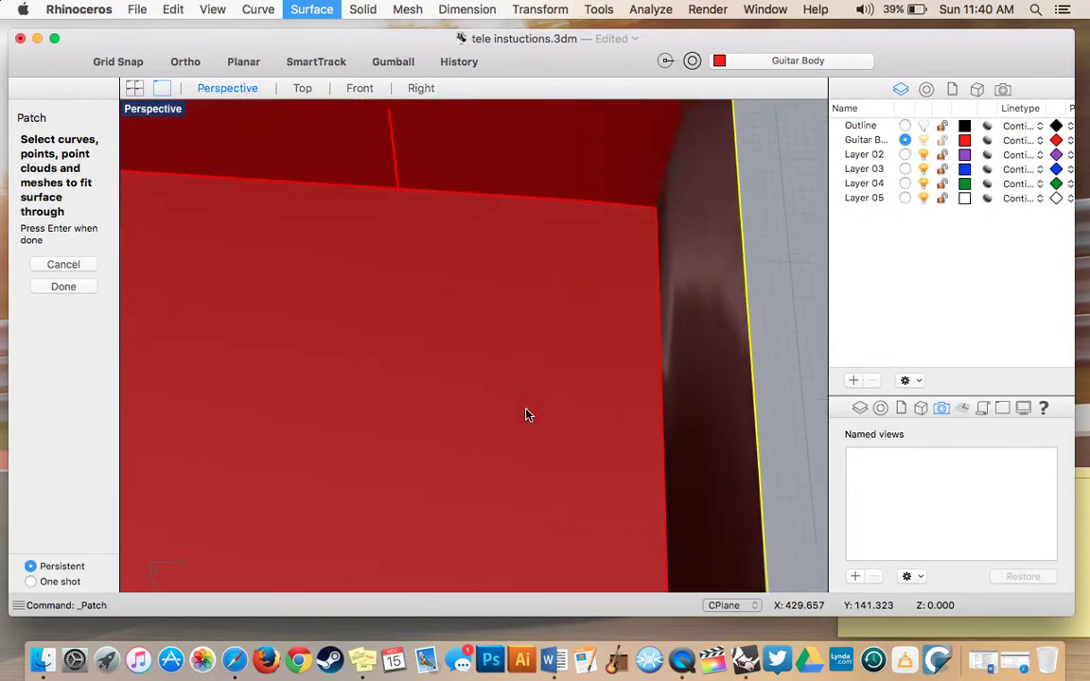
pyautogui.hscroll(-8, 527, 414)
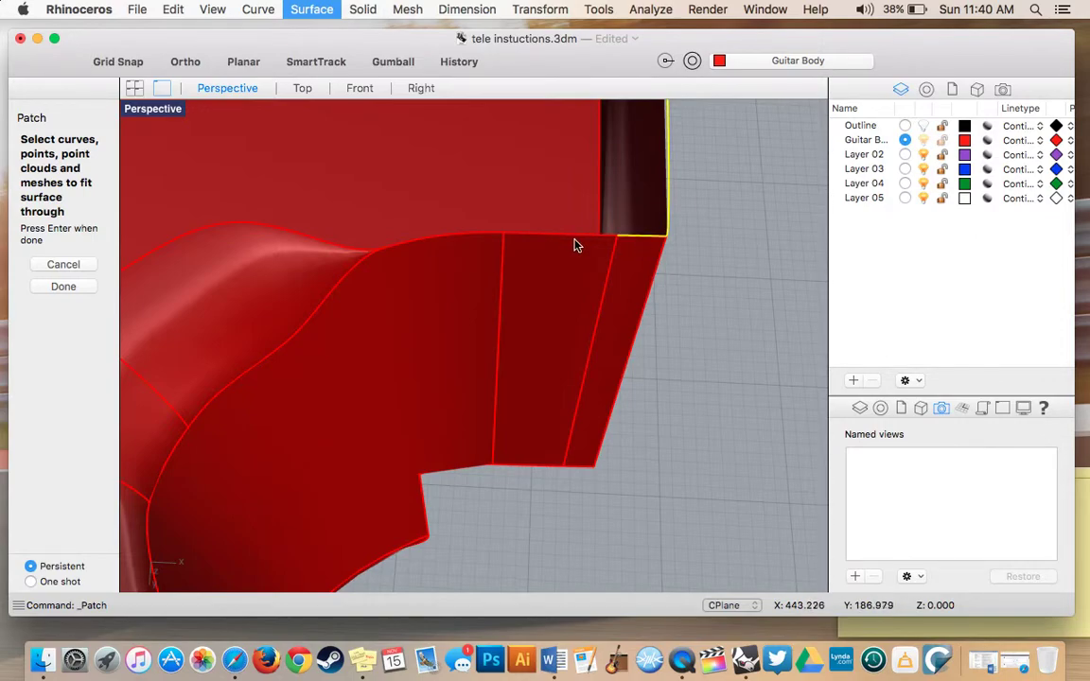
# Add the neck pocket's opposite side edges, the adjoining curved rim edge and the tiny connecting edge to the patch selection.
pyautogui.click(489, 238)
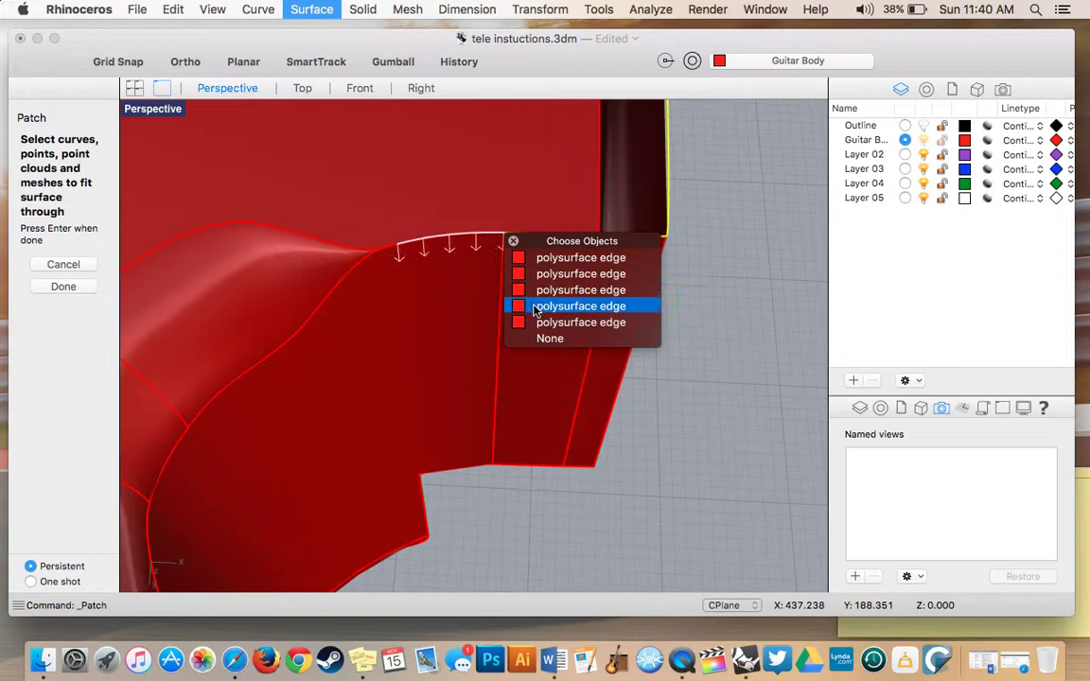
pyautogui.click(558, 274)
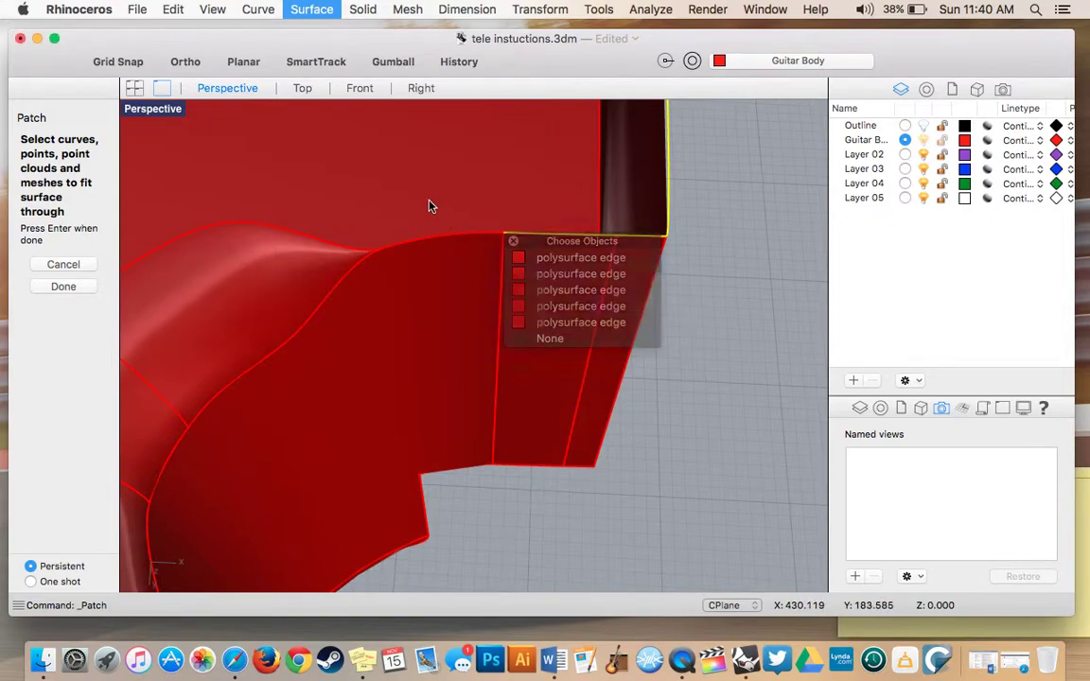
pyautogui.click(338, 248)
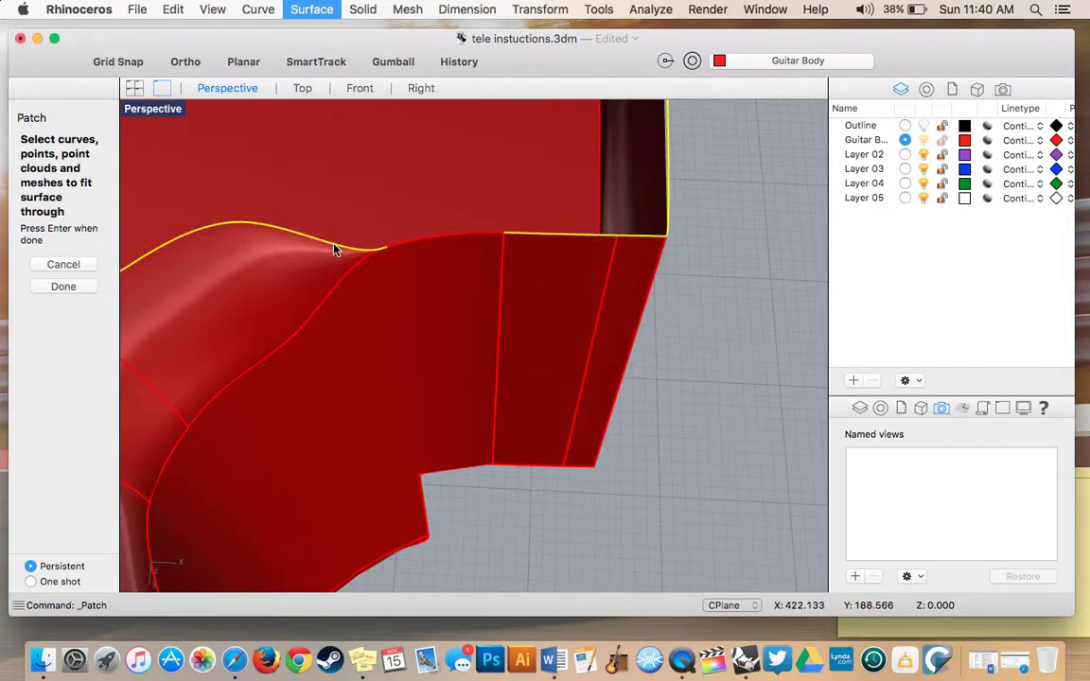
pyautogui.click(390, 252)
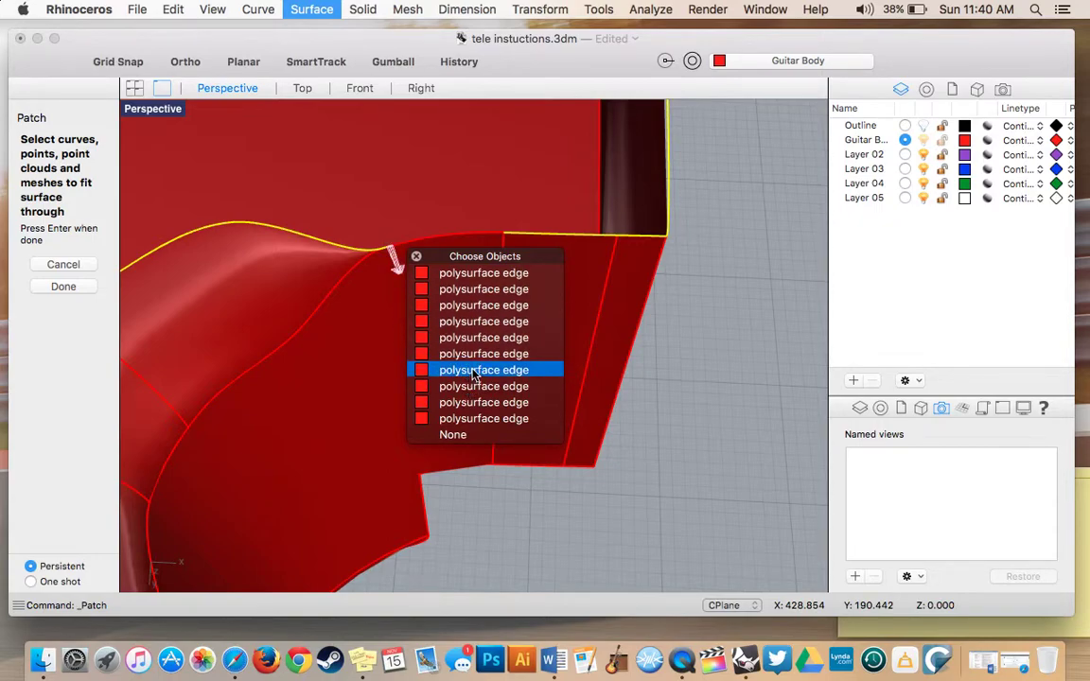
pyautogui.click(470, 237)
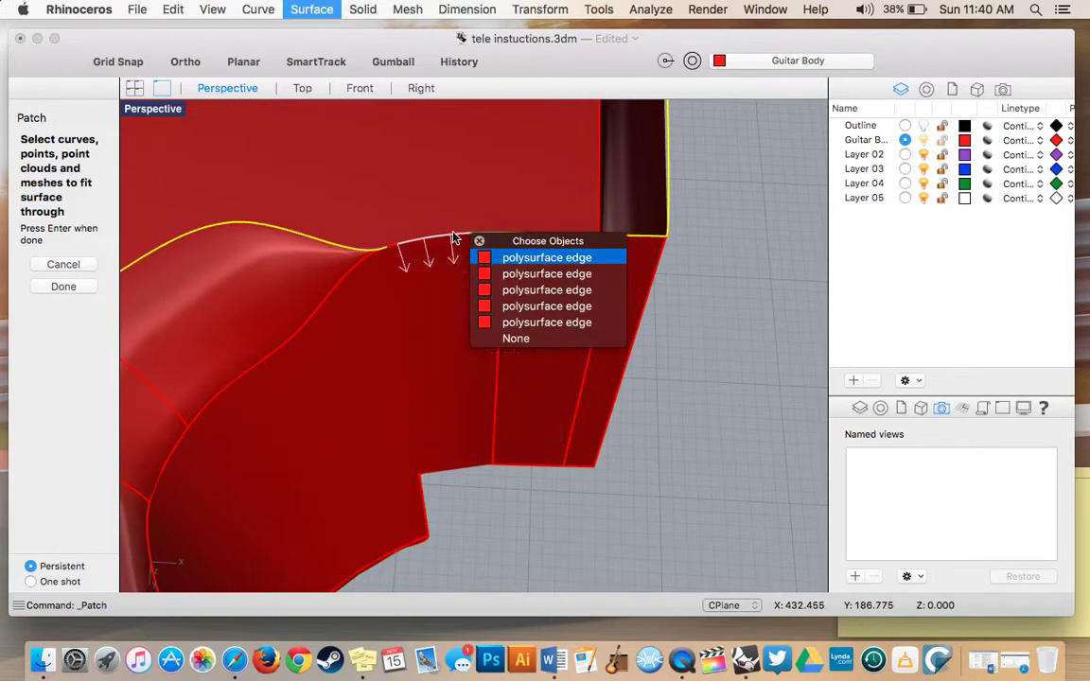
pyautogui.click(508, 274)
pyautogui.click(395, 251)
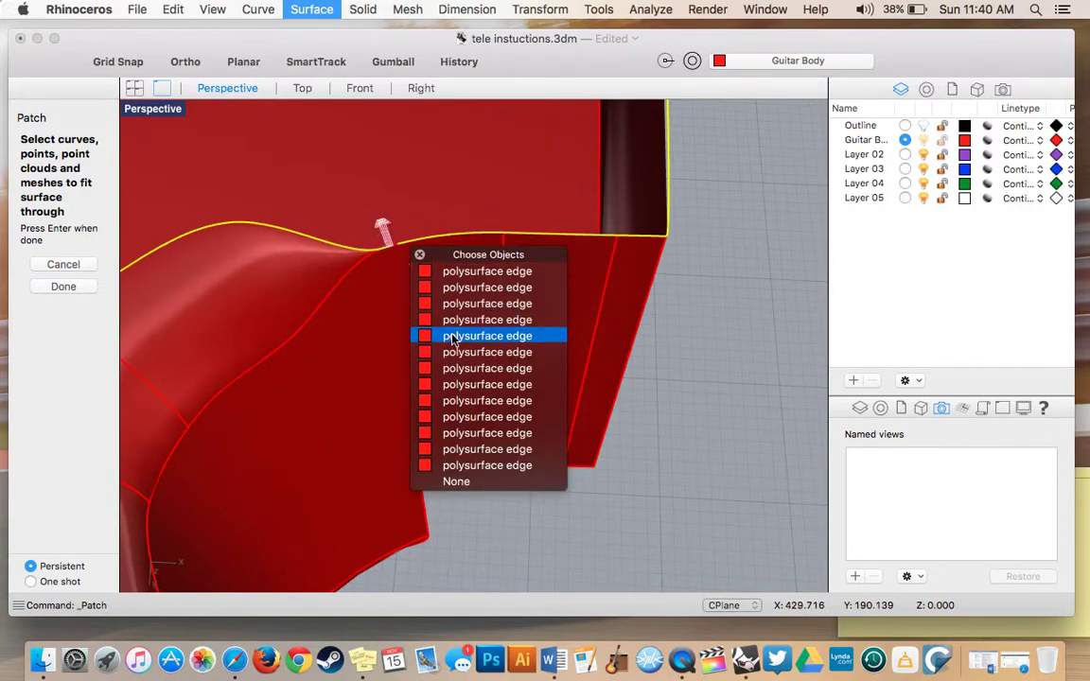
pyautogui.click(470, 421)
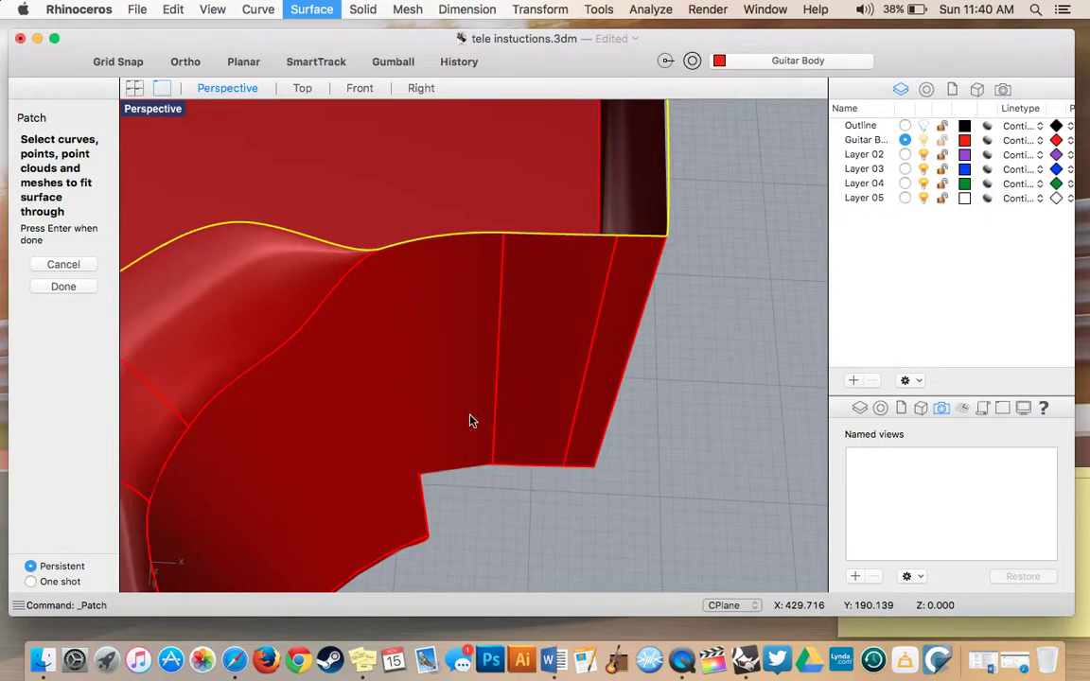
# Add the next inner rim edges along the rounded shoulder beside the neck pocket to the patch selection.
pyautogui.scroll(-3, 394, 377)
pyautogui.hscroll(-10, 394, 377)
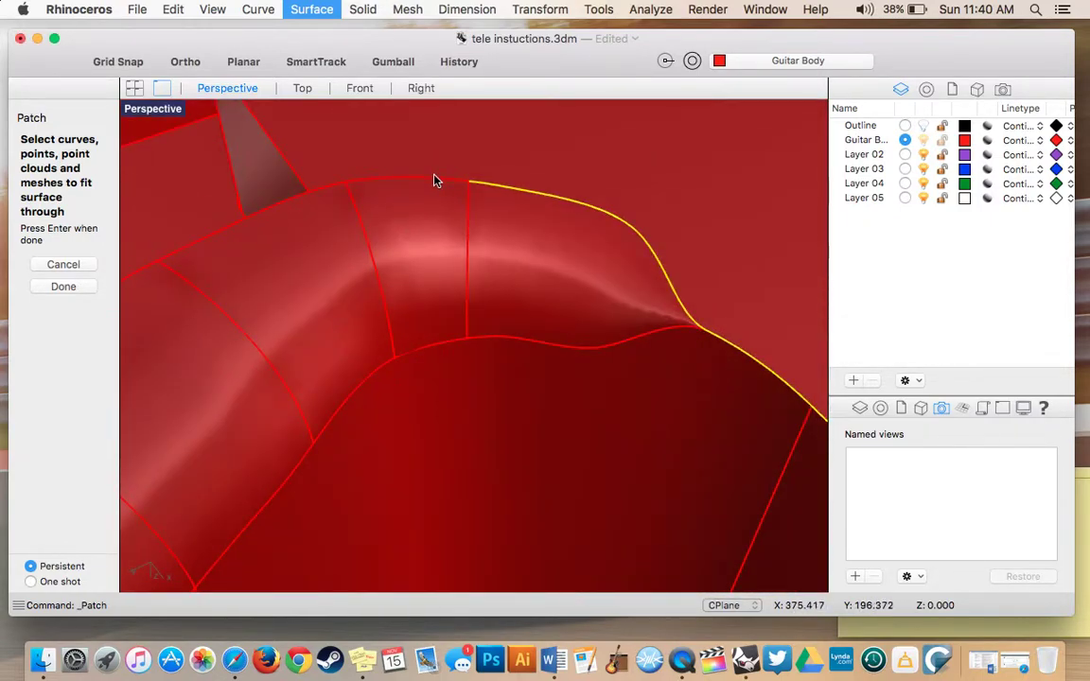
pyautogui.click(433, 178)
pyautogui.click(275, 204)
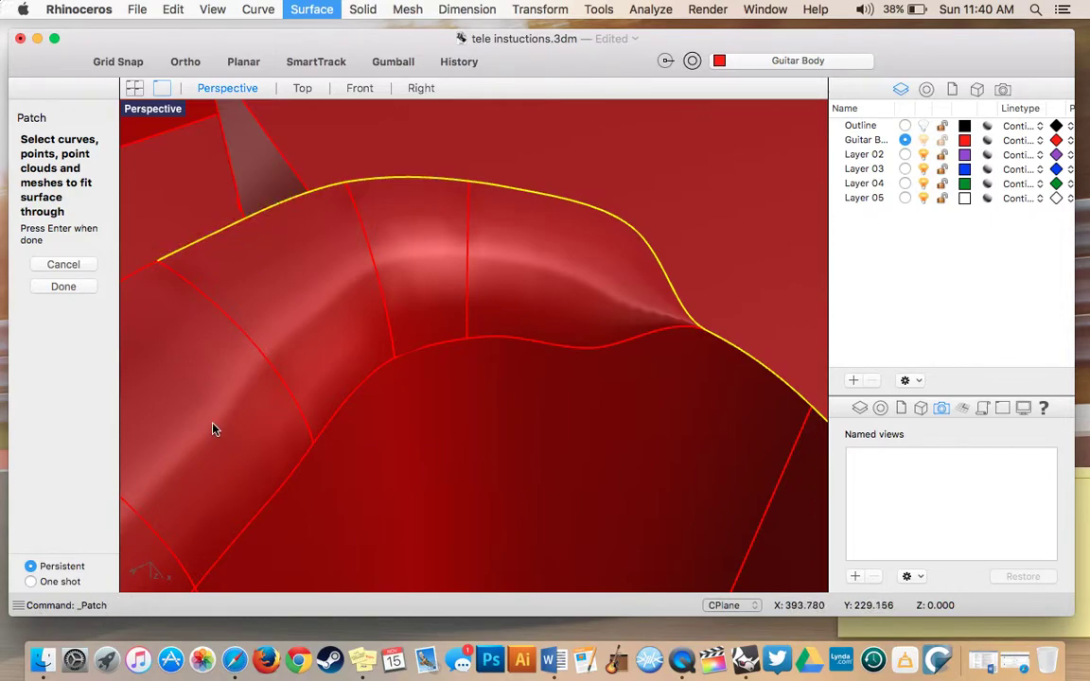
# Add the next inner rim edges past the rounded shoulder and along the adjoining side to the patch selection.
pyautogui.scroll(-5, 256, 319)
pyautogui.click(279, 314)
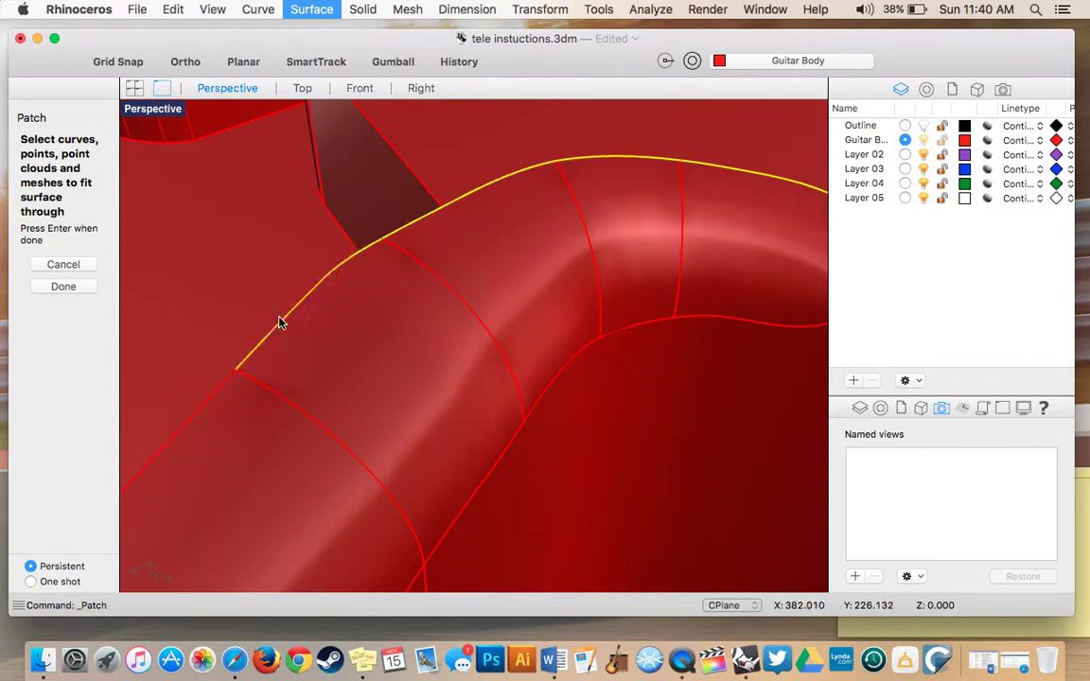
pyautogui.moveTo(505, 352); pyautogui.dragTo(414, 342, button='right')
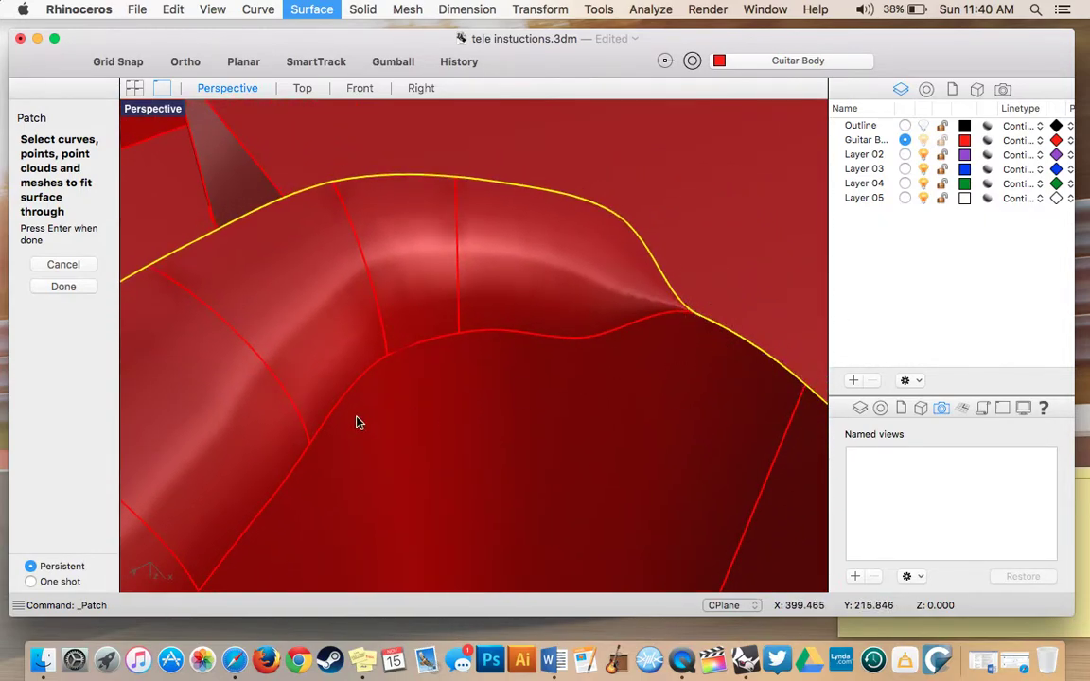
pyautogui.scroll(-10, 357, 422)
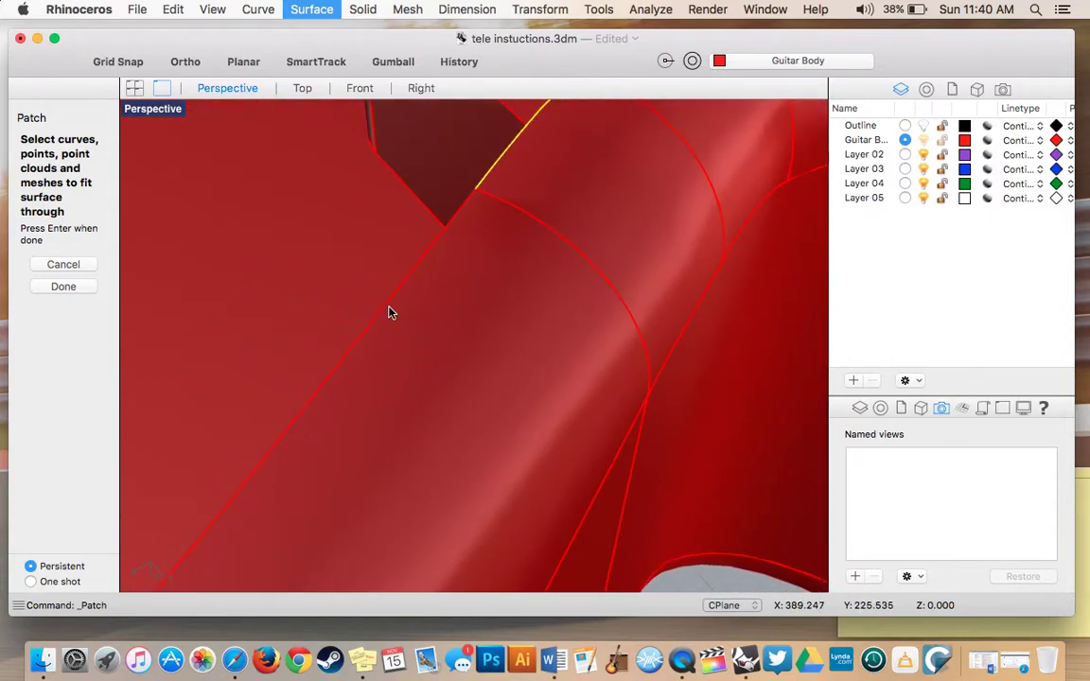
pyautogui.click(389, 306)
# Follow the selected boundary around the body and add the remaining unselected inner rim edge along the waist curve.
pyautogui.scroll(10, 355, 371)
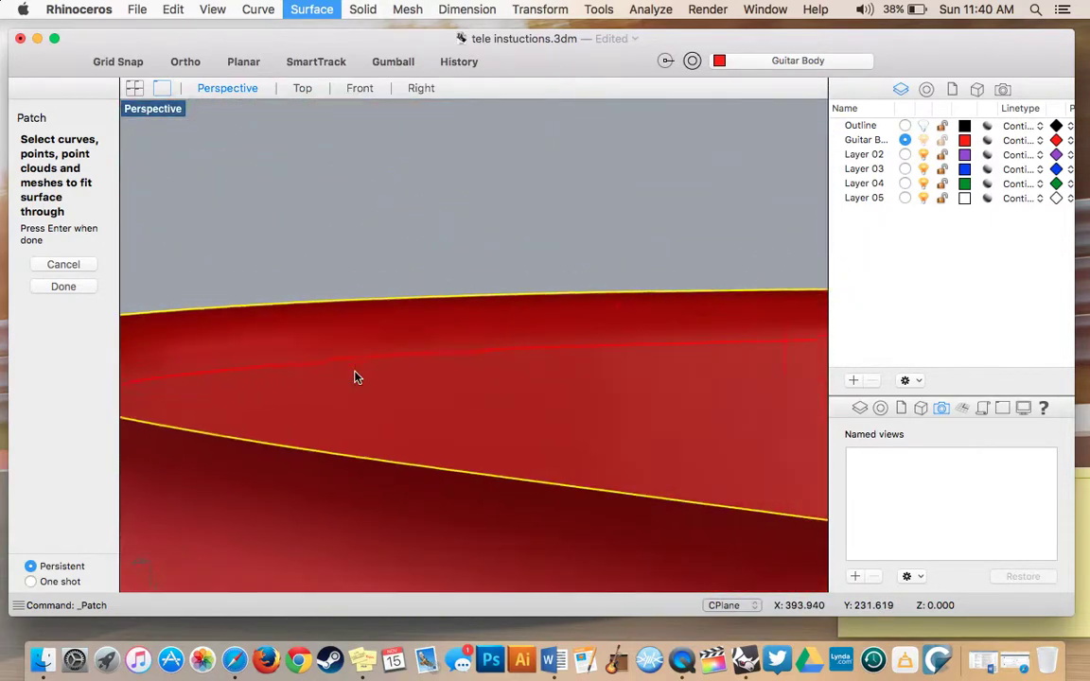
pyautogui.scroll(-10, 355, 371)
pyautogui.scroll(10, 355, 371)
pyautogui.scroll(-2, 355, 371)
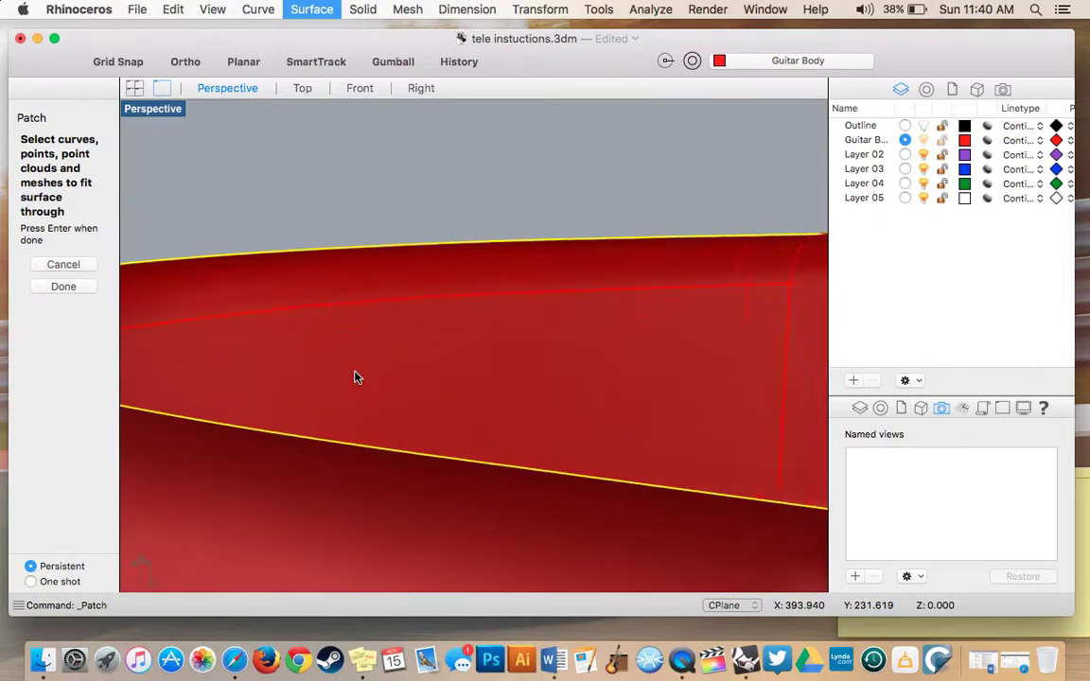
pyautogui.scroll(-5, 354, 371)
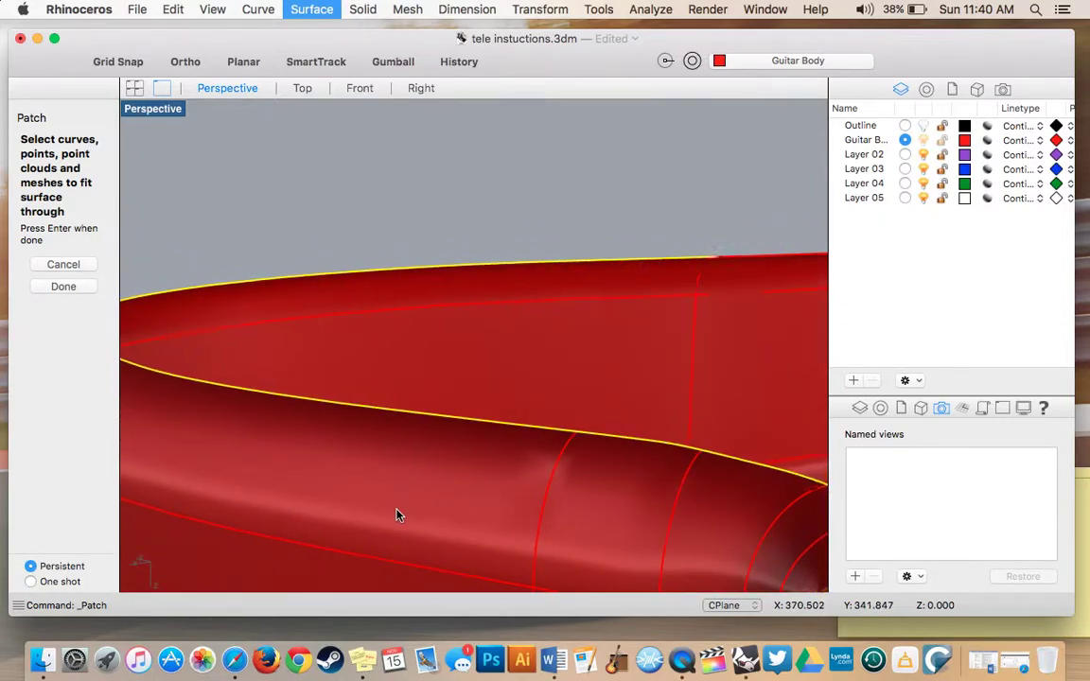
pyautogui.scroll(-8, 396, 513)
pyautogui.keyDown('shift'); pyautogui.scroll(8, 499, 344); pyautogui.keyUp('shift')
pyautogui.keyDown('shift'); pyautogui.hscroll(8, 499, 344); pyautogui.keyUp('shift')
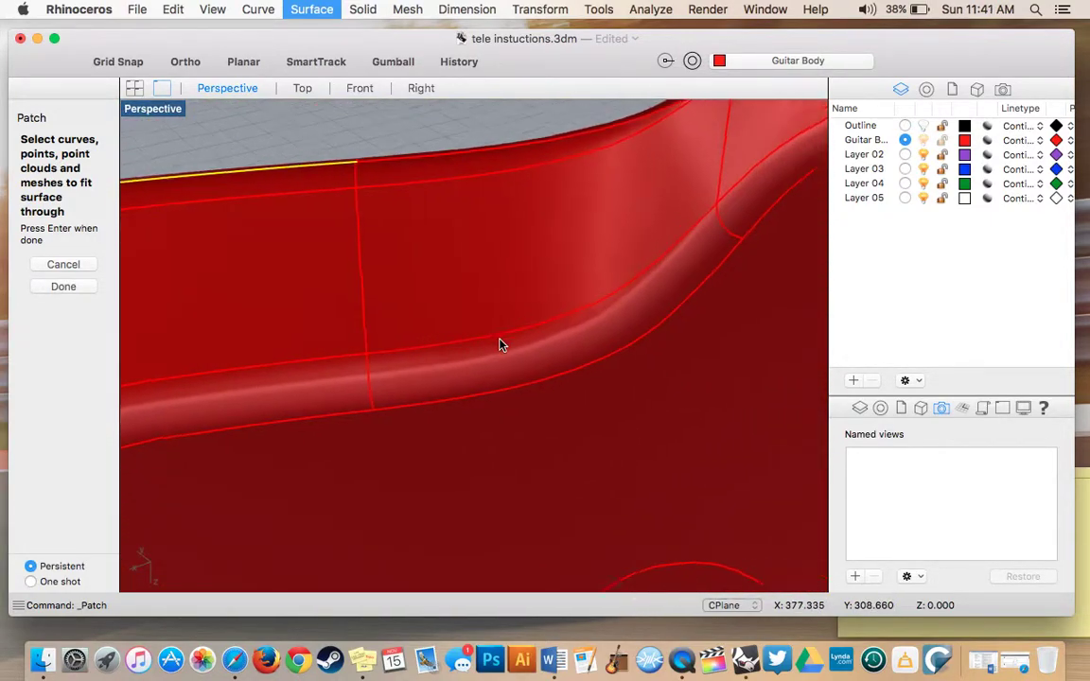
pyautogui.scroll(-10, 502, 345)
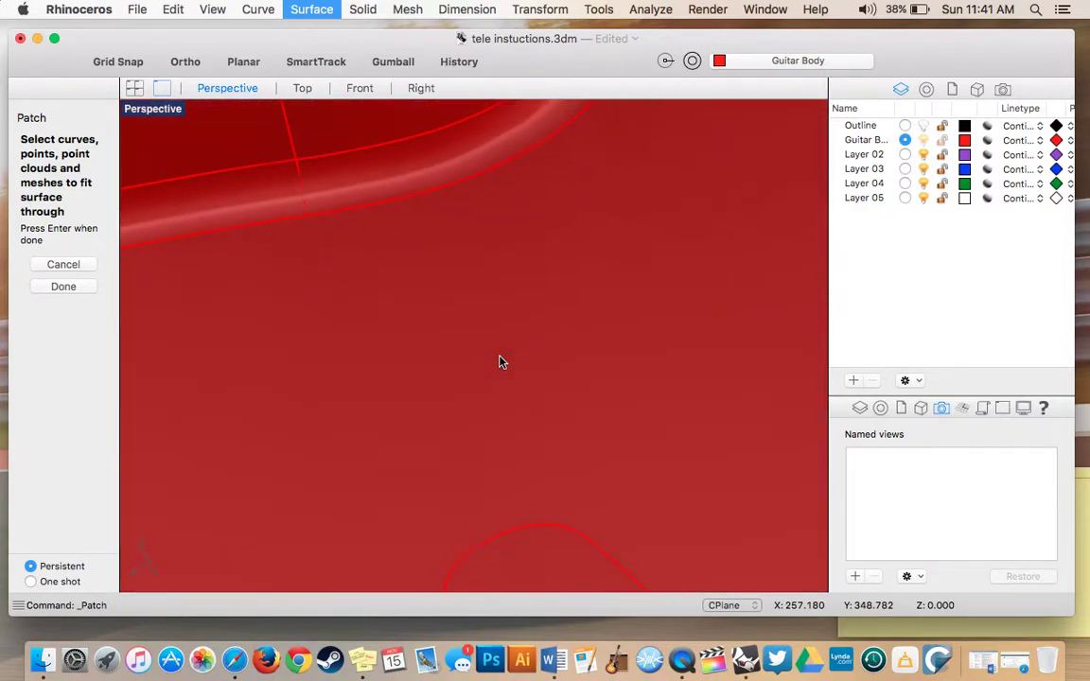
pyautogui.scroll(5, 501, 361)
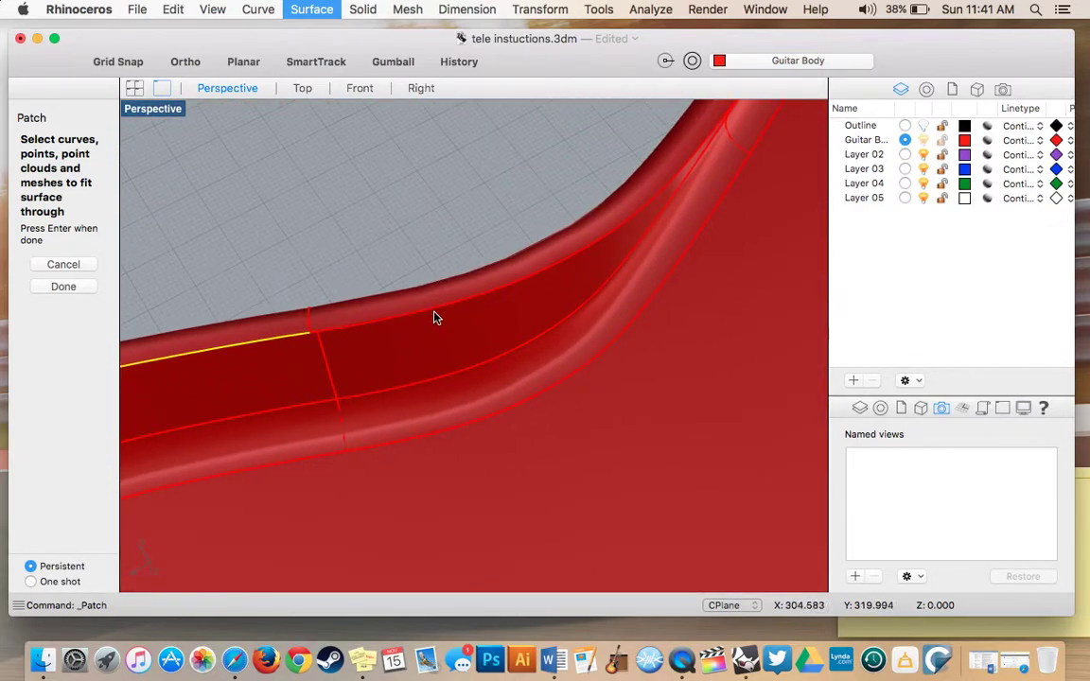
pyautogui.click(434, 312)
# Finish the boundary selection and create the patch with sample point spacing 1, 10 U and 10 V spans, stiffness 1.00 and automatic trim.
pyautogui.hscroll(8, 598, 275)
pyautogui.hscroll(10, 598, 275)
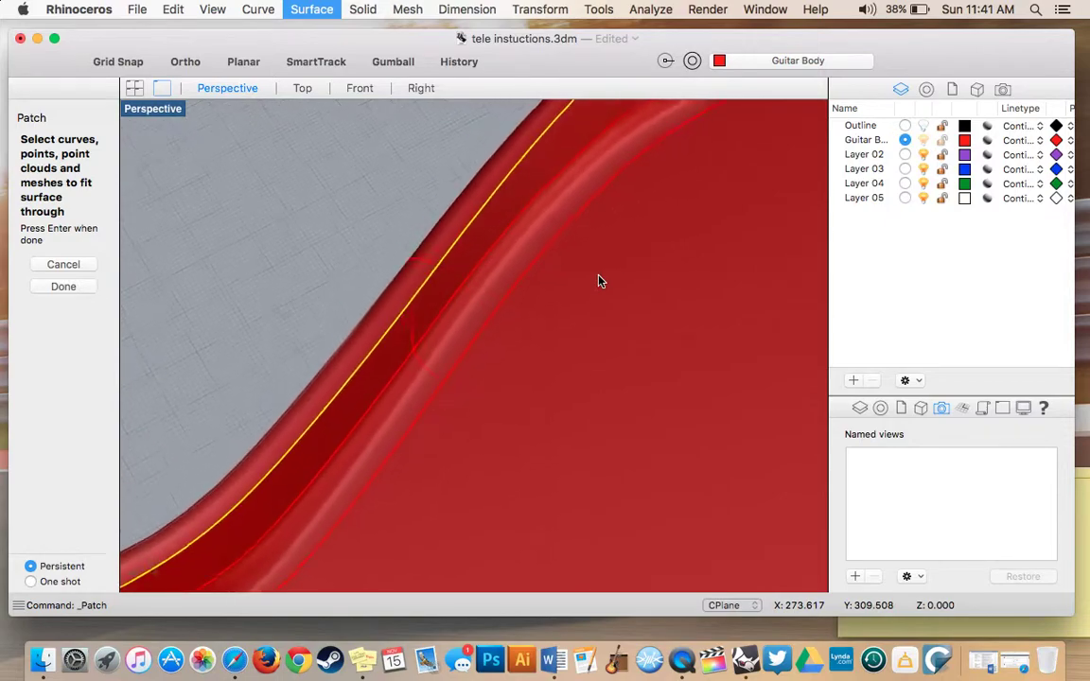
pyautogui.scroll(-10, 598, 281)
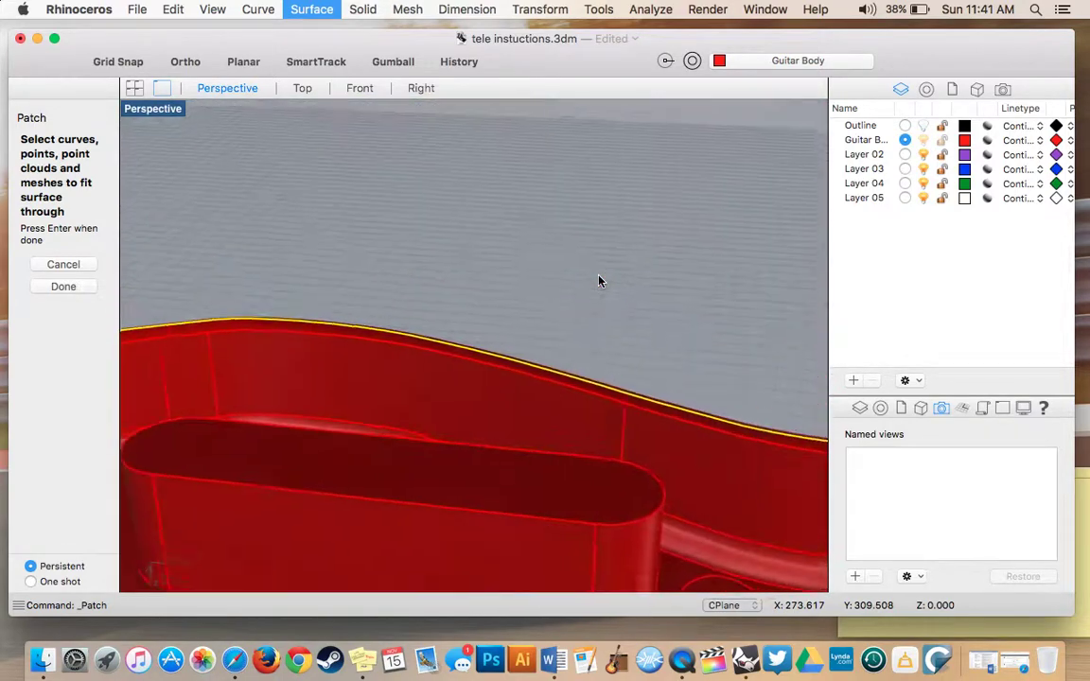
pyautogui.scroll(-10, 597, 285)
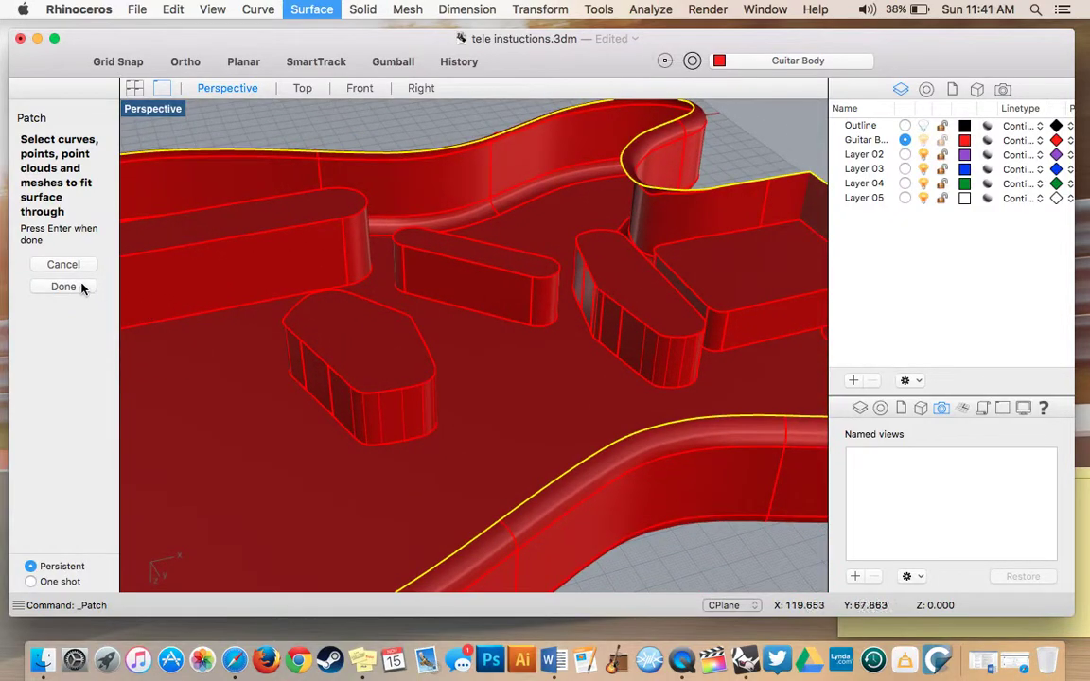
pyautogui.click(83, 287)
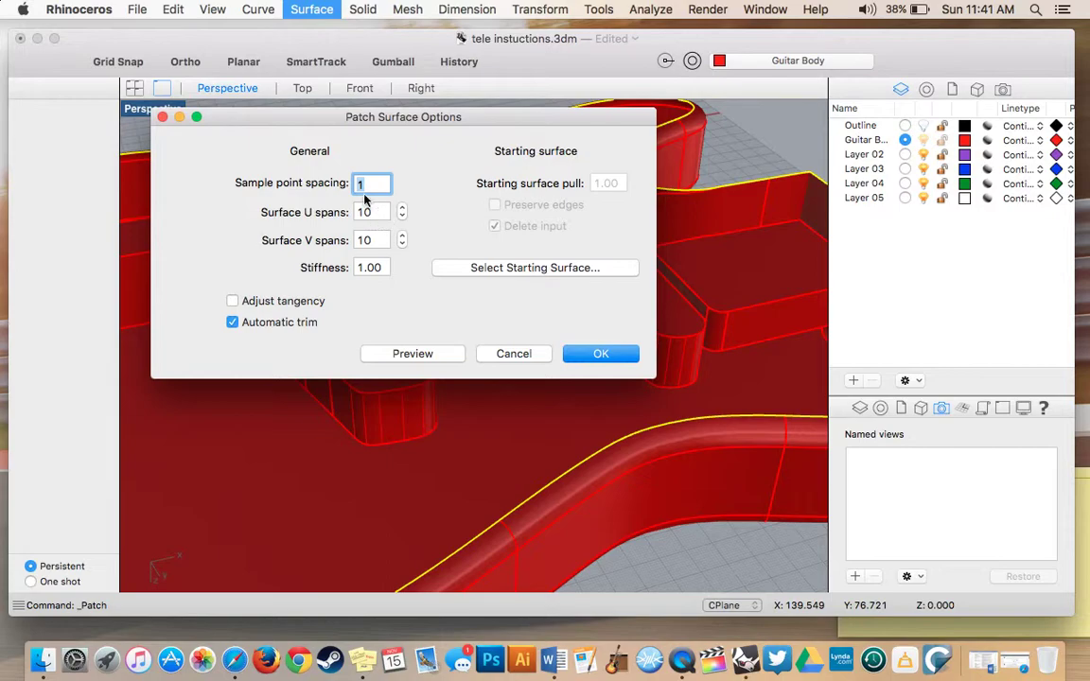
pyautogui.click(600, 354)
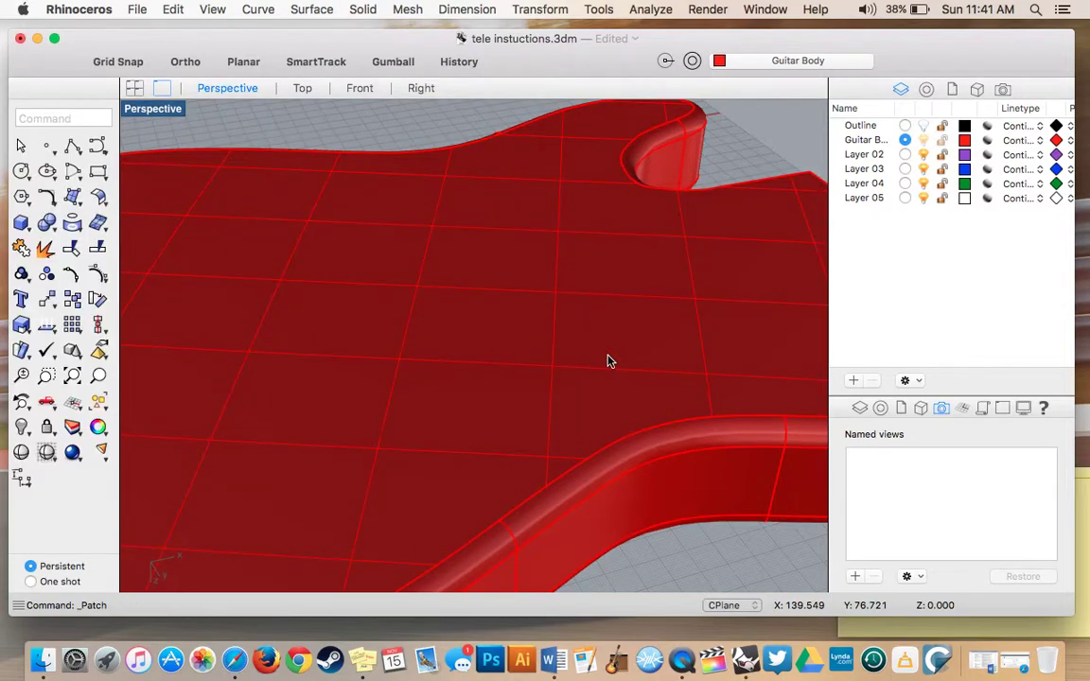
# Examine the new patch surface along the body's rim, around both cutaways and at the neck end from several angles.
pyautogui.hscroll(-10, 632, 358)
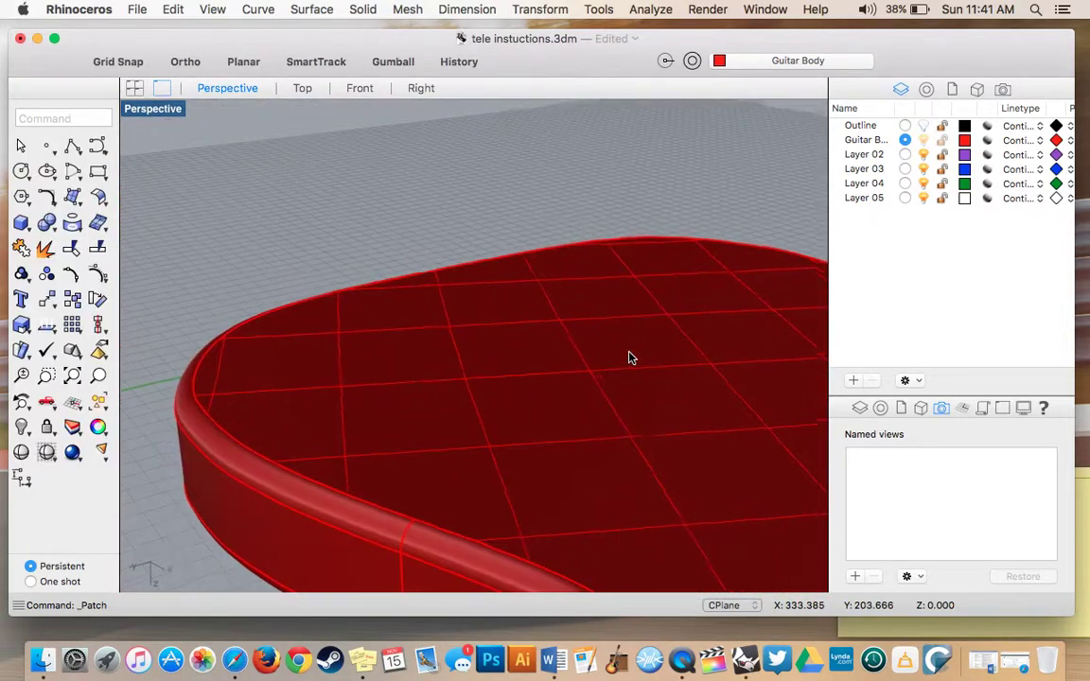
pyautogui.keyDown('shift'); pyautogui.hscroll(10, 632, 358); pyautogui.keyUp('shift')
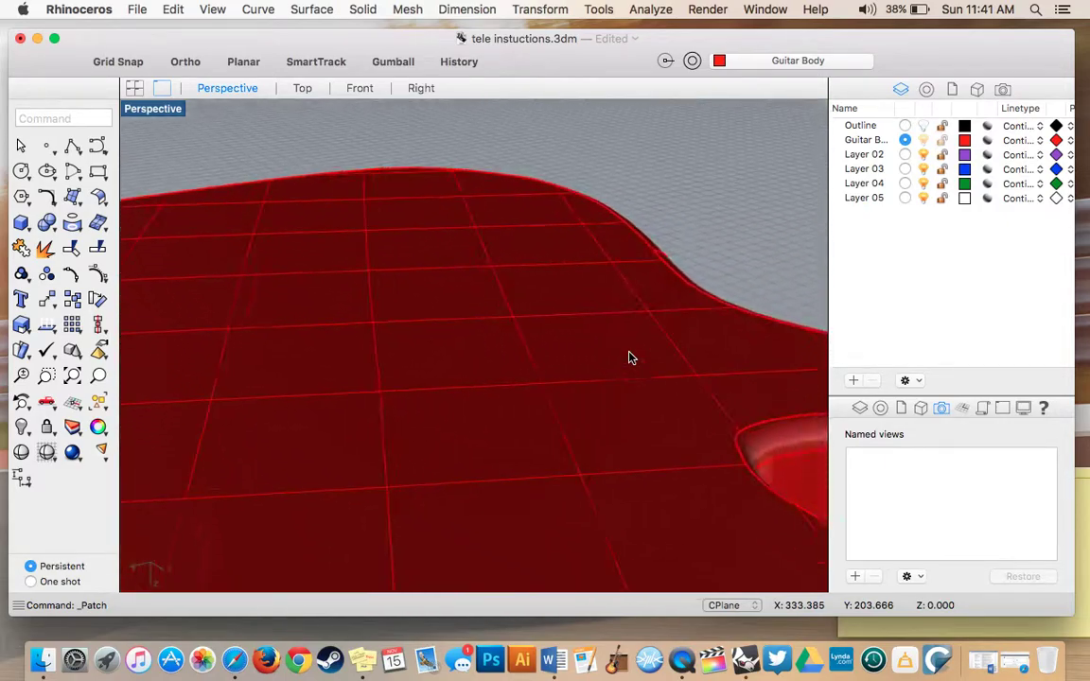
pyautogui.scroll(10, 631, 358)
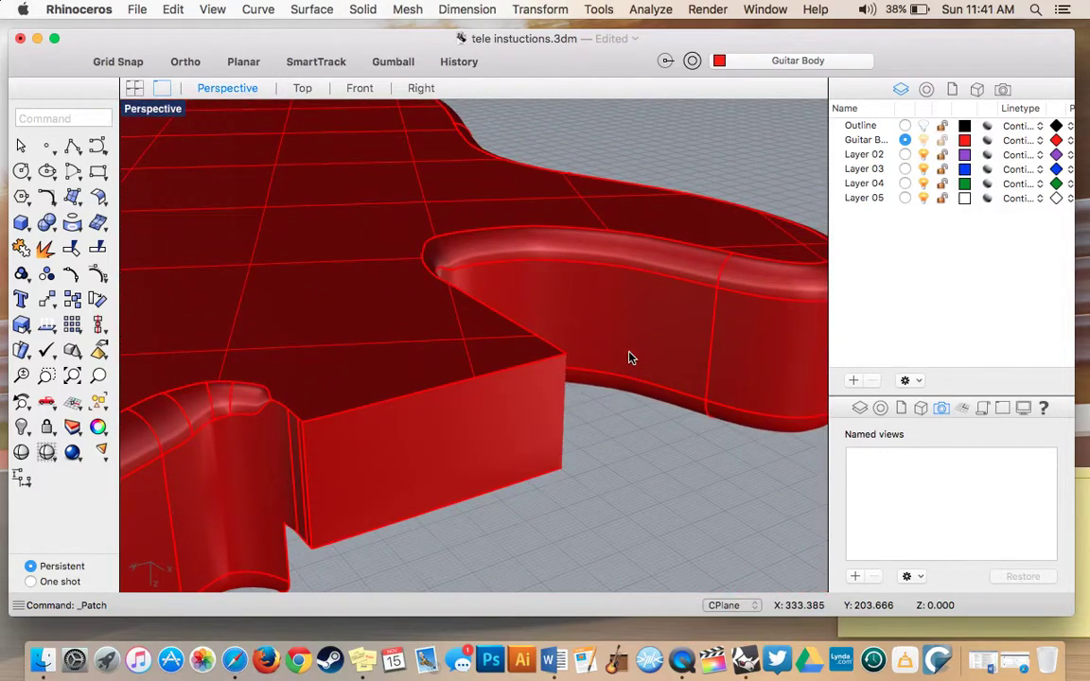
pyautogui.scroll(-10, 631, 357)
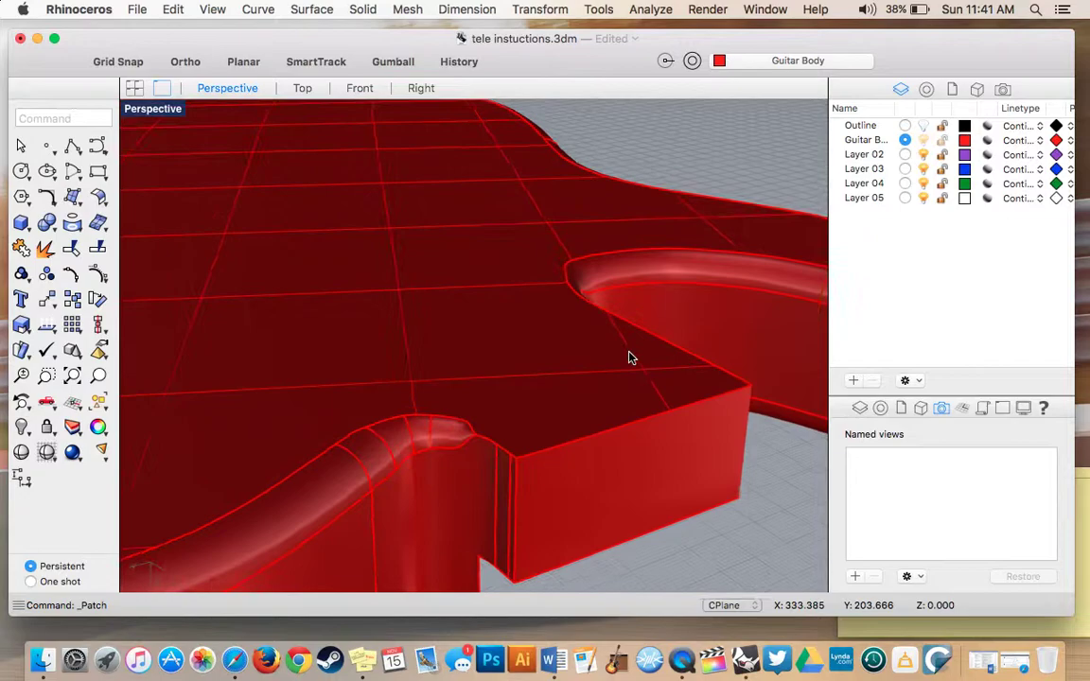
pyautogui.scroll(8, 631, 358)
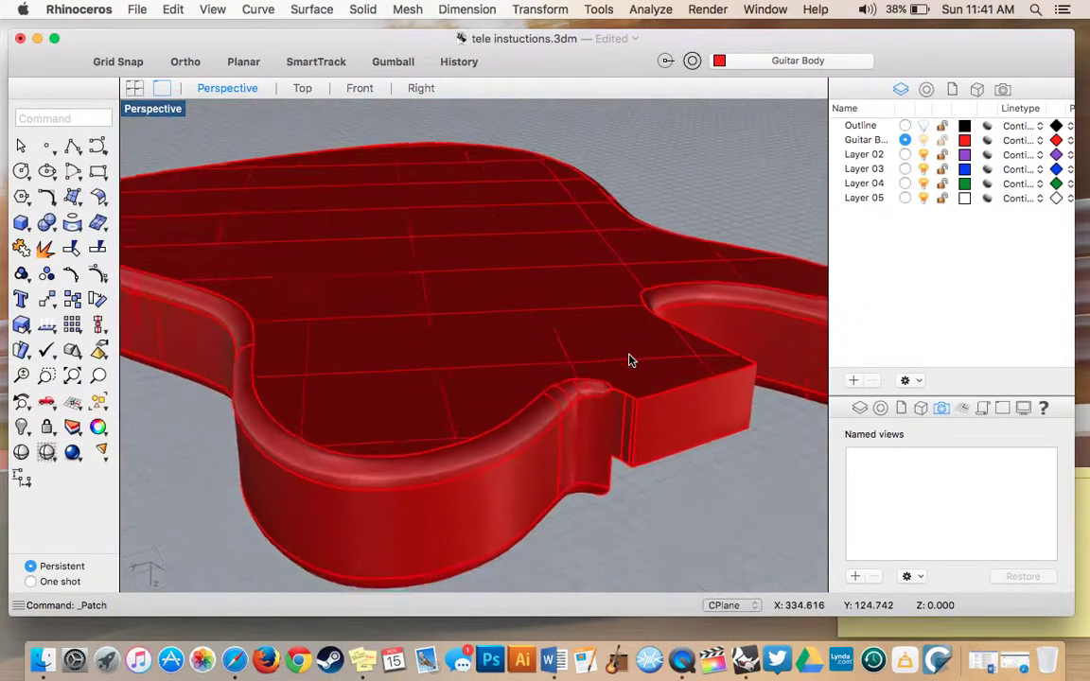
pyautogui.hscroll(10, 632, 360)
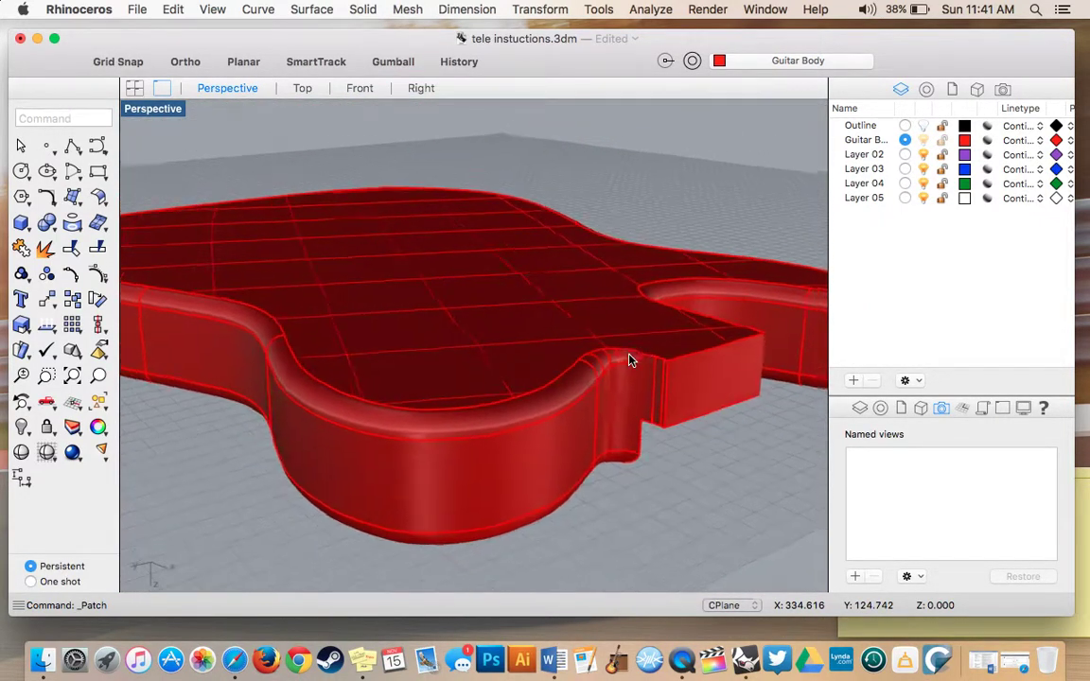
pyautogui.hscroll(-10, 632, 361)
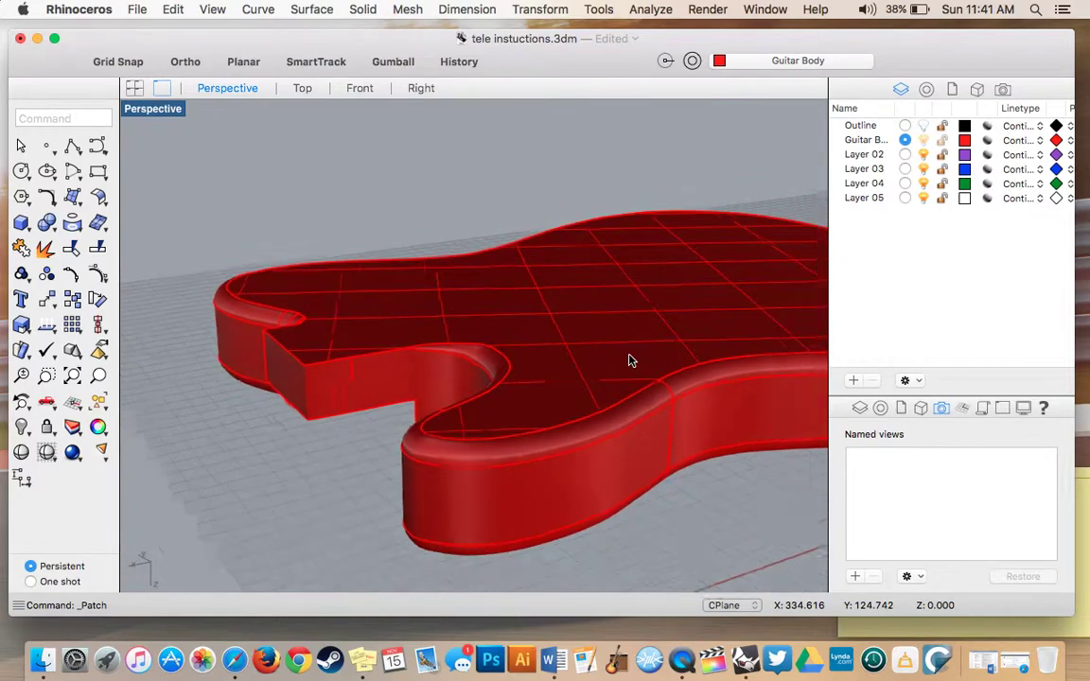
pyautogui.scroll(-10, 631, 359)
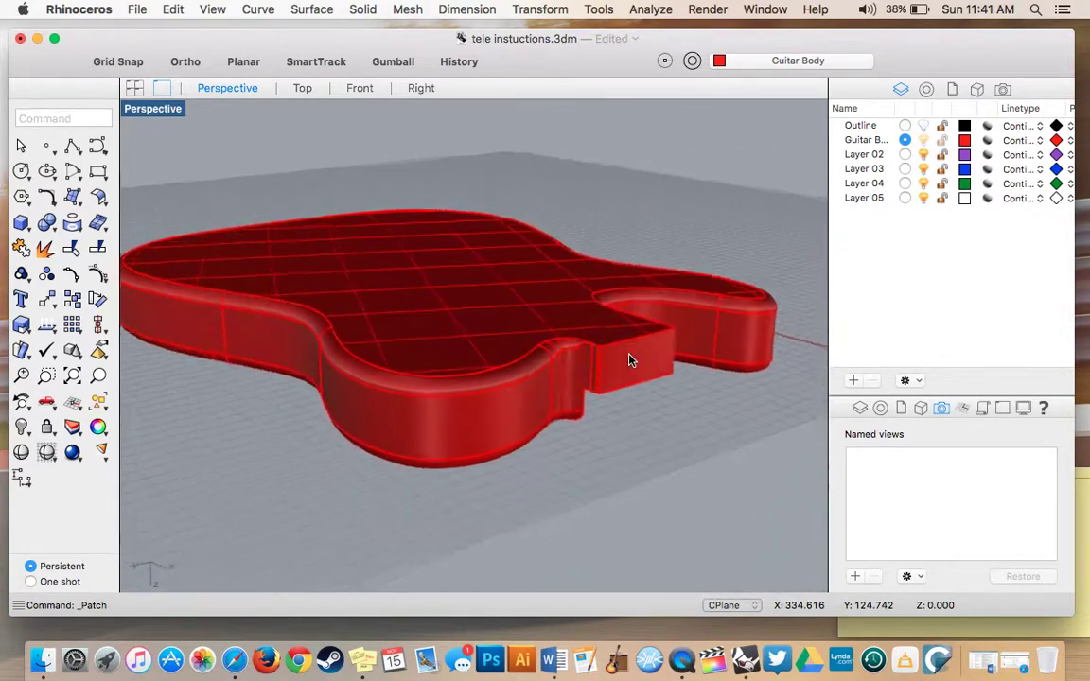
pyautogui.scroll(10, 631, 359)
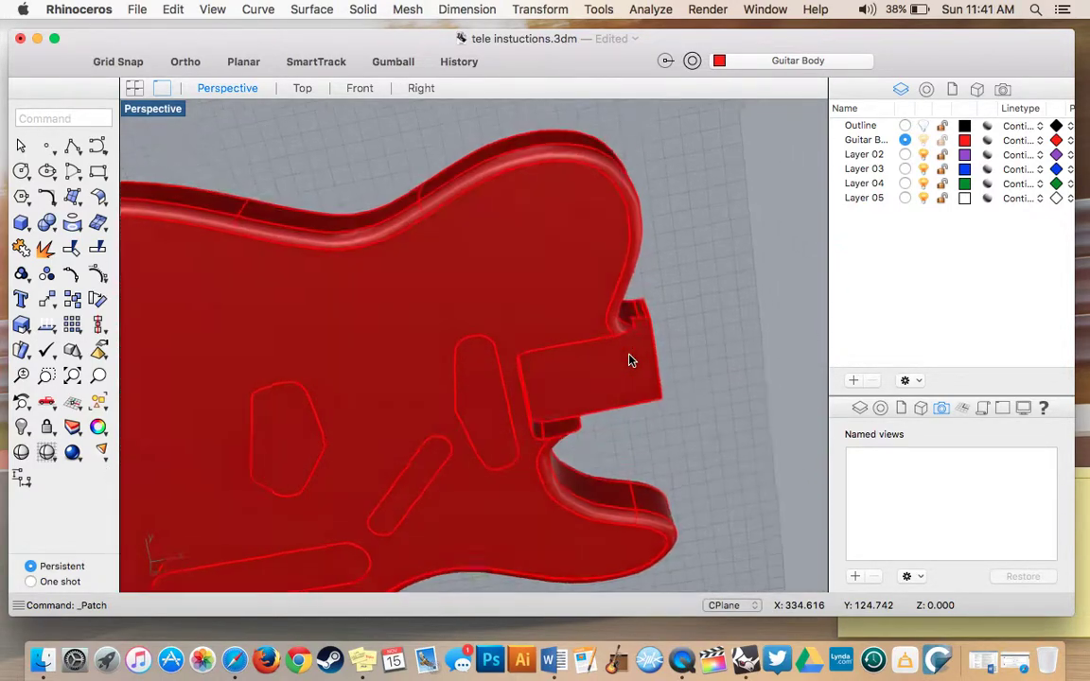
pyautogui.scroll(-10, 561, 359)
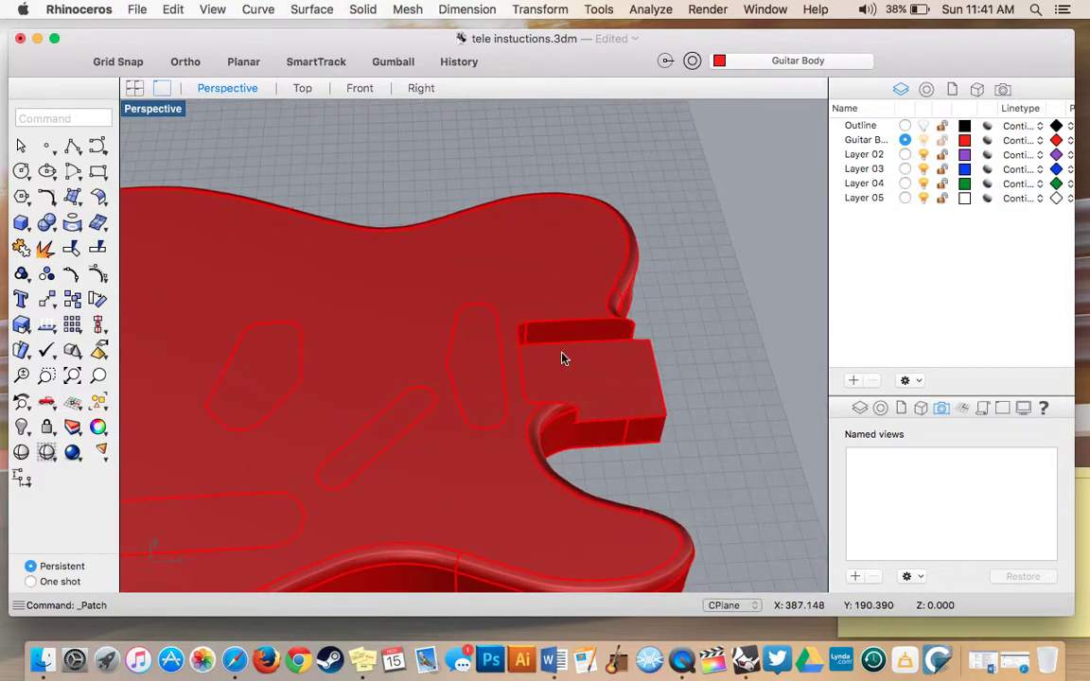
pyautogui.scroll(10, 562, 359)
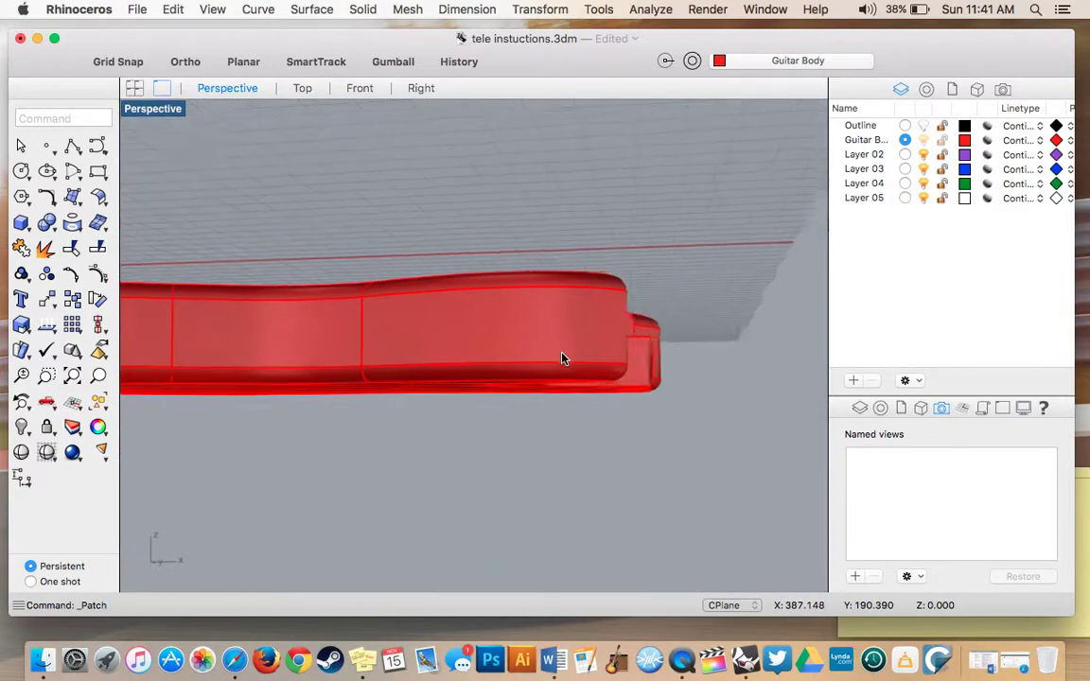
# Inspect how the patch meets the neck block and the neighbouring rounded cutaway edges up close.
pyautogui.scroll(5, 562, 359)
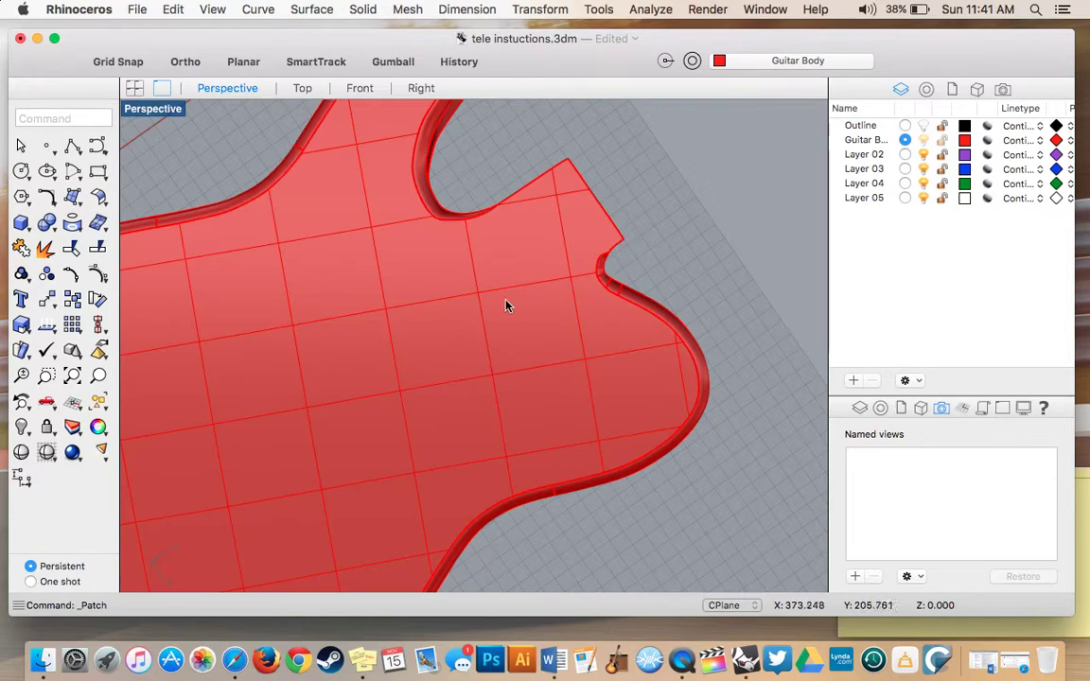
pyautogui.hscroll(-5, 645, 275)
pyautogui.hscroll(10, 643, 273)
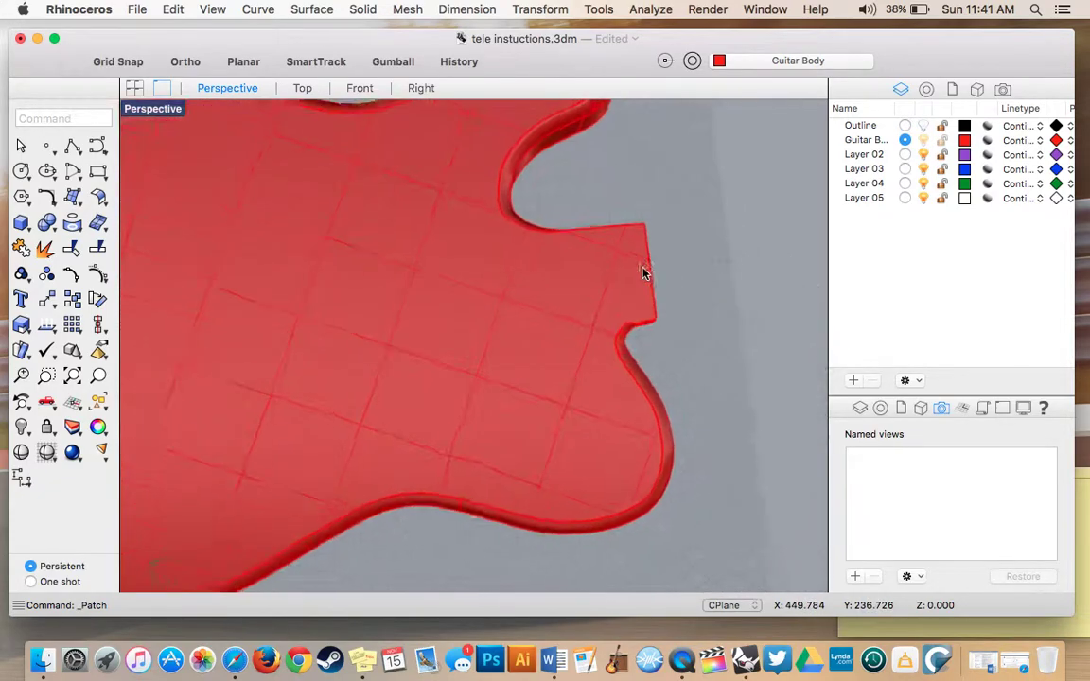
pyautogui.scroll(-8, 642, 274)
pyautogui.hscroll(5, 643, 274)
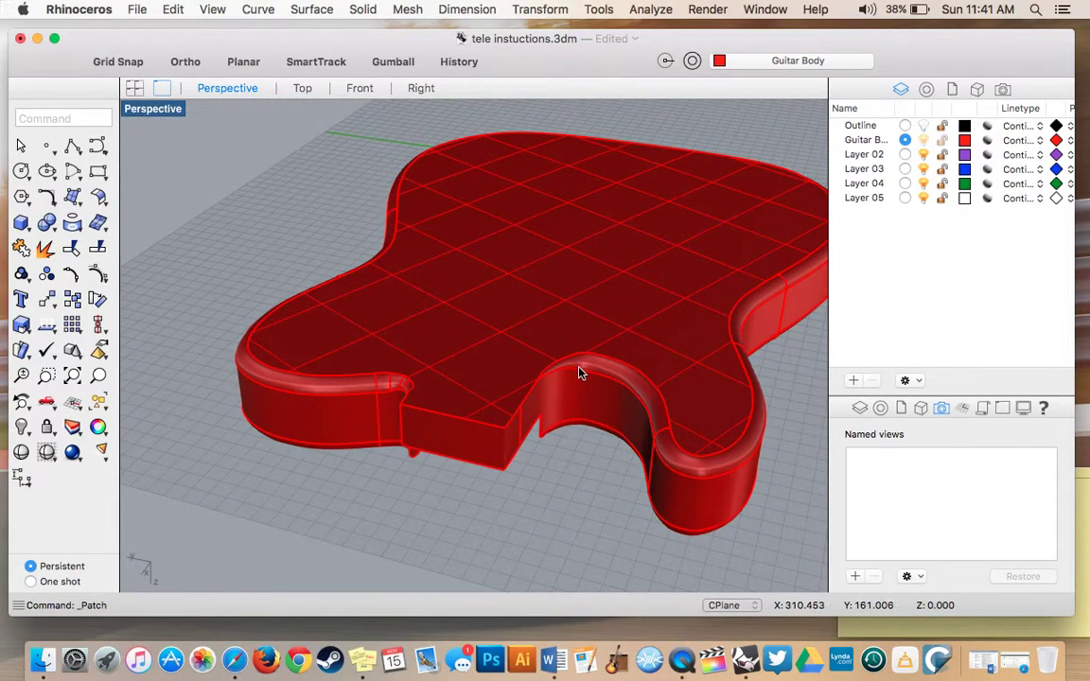
pyautogui.scroll(6, 580, 371)
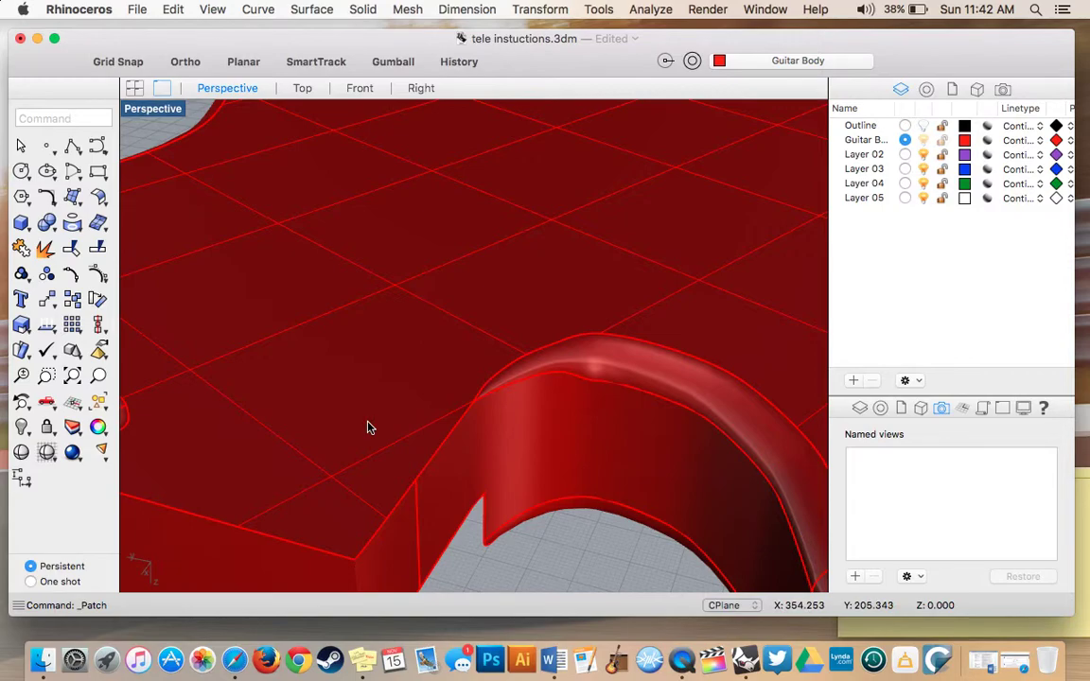
pyautogui.hscroll(-5, 368, 428)
pyautogui.scroll(-3, 368, 427)
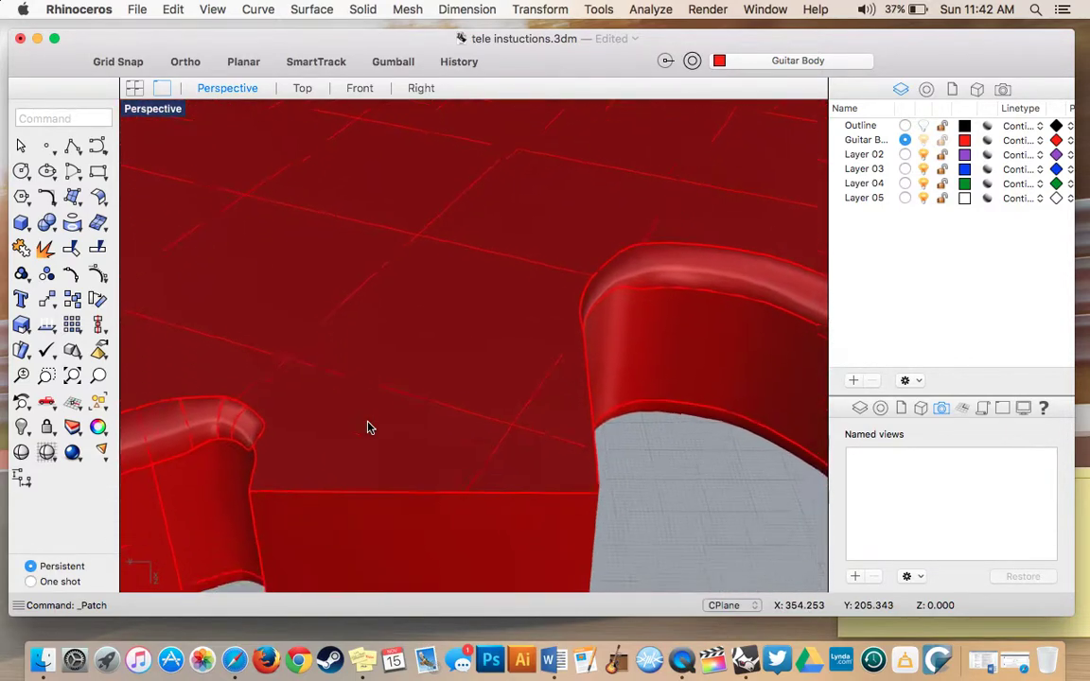
pyautogui.scroll(-10, 369, 427)
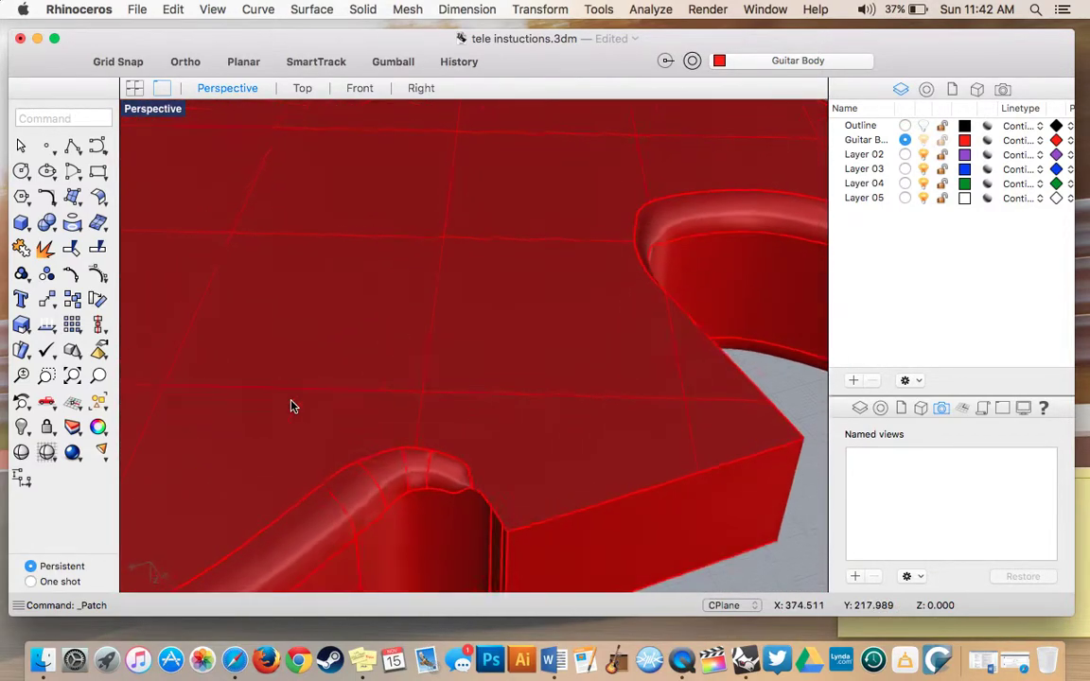
pyautogui.scroll(-5, 291, 407)
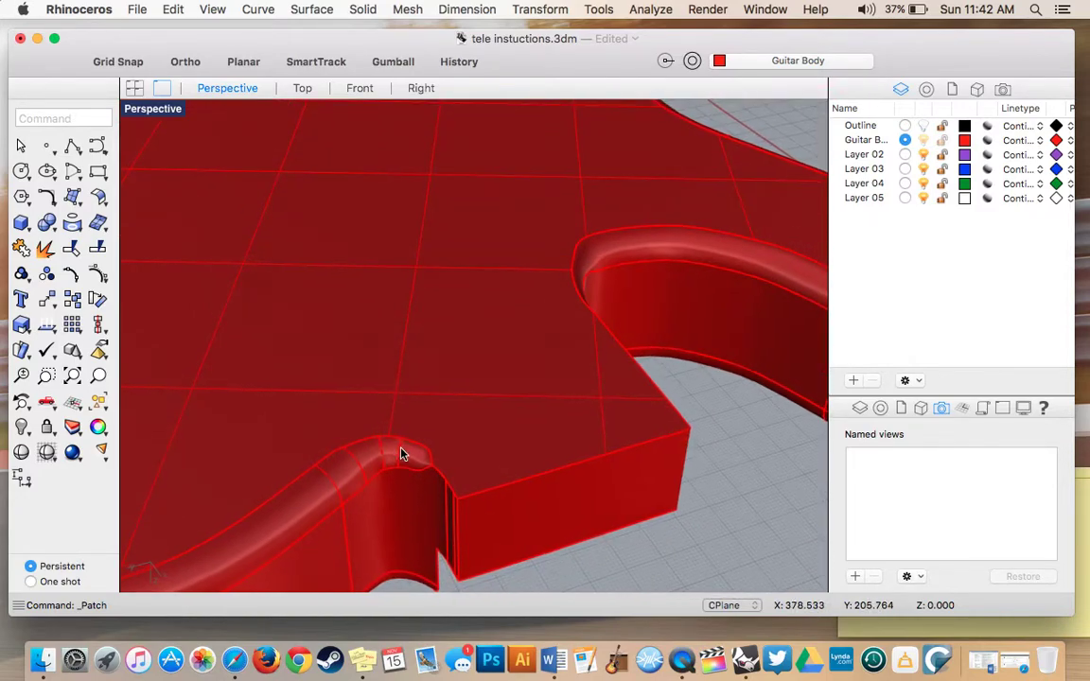
pyautogui.scroll(-2, 401, 454)
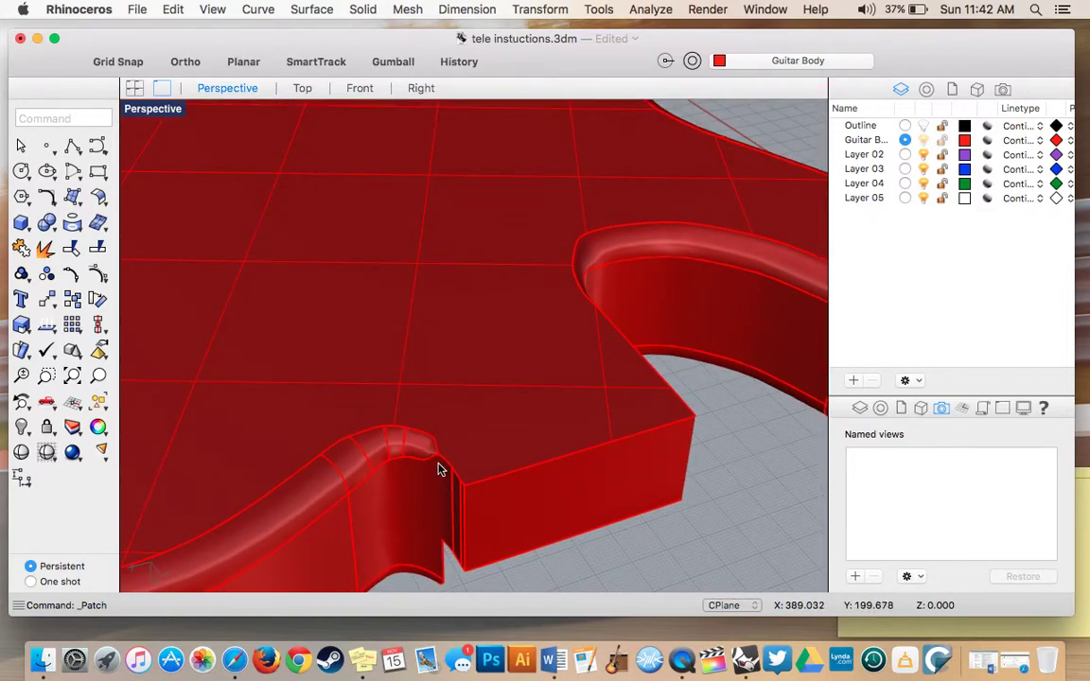
# Review the opposite face of the body with its cavity outlines and neck pocket, ending with a view of the whole body.
pyautogui.scroll(-10, 438, 469)
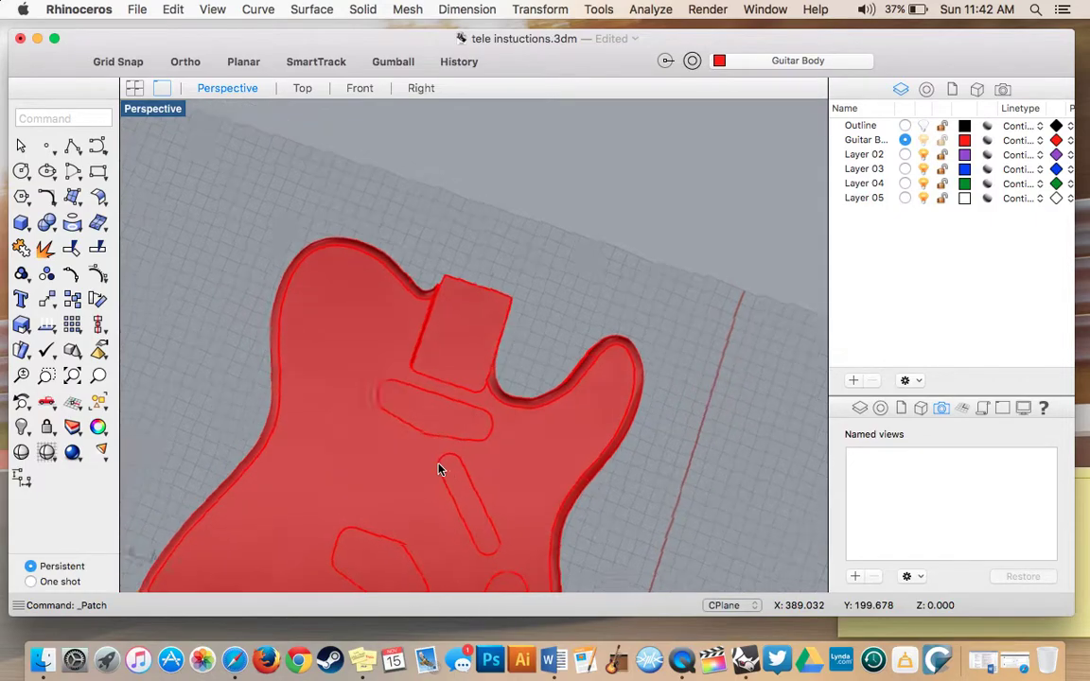
pyautogui.hscroll(-5, 438, 469)
pyautogui.hscroll(10, 438, 469)
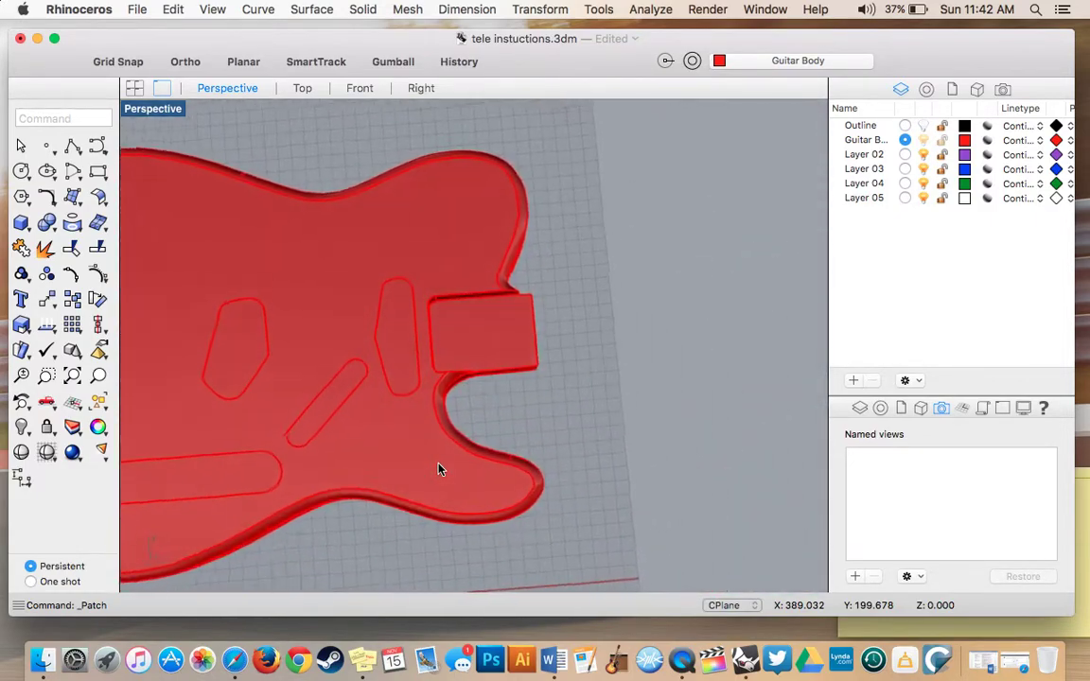
pyautogui.hscroll(1, 438, 469)
pyautogui.scroll(-2, 438, 469)
pyautogui.hscroll(-1, 438, 469)
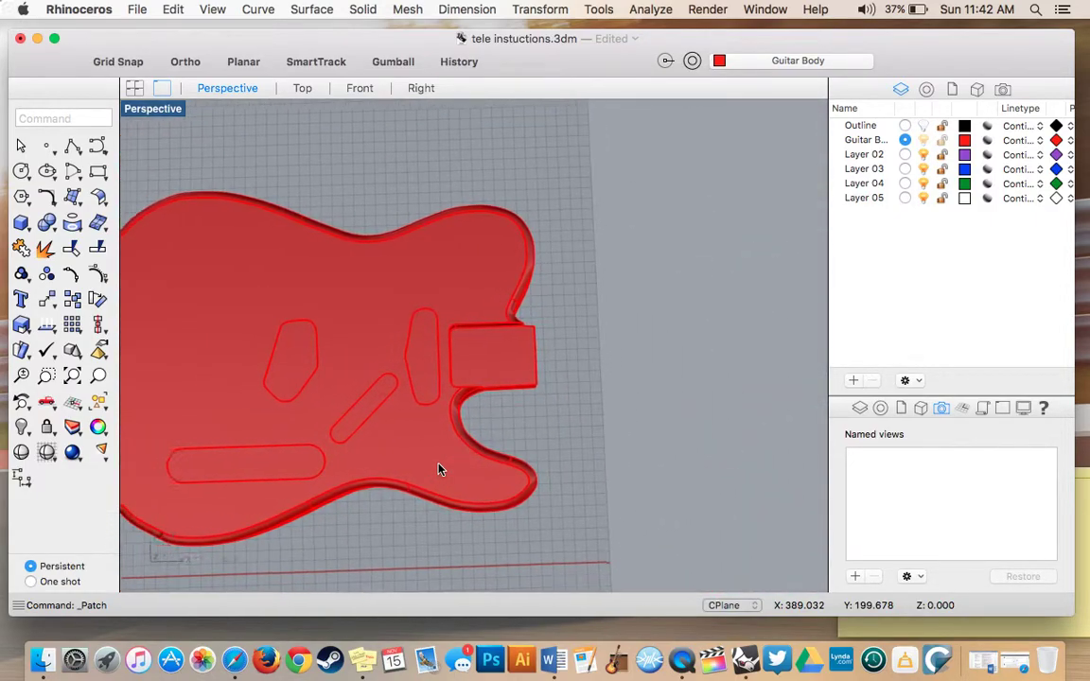
pyautogui.keyDown('shift'); pyautogui.hscroll(-3, 437, 469); pyautogui.keyUp('shift')
pyautogui.scroll(-2, 712, 422)
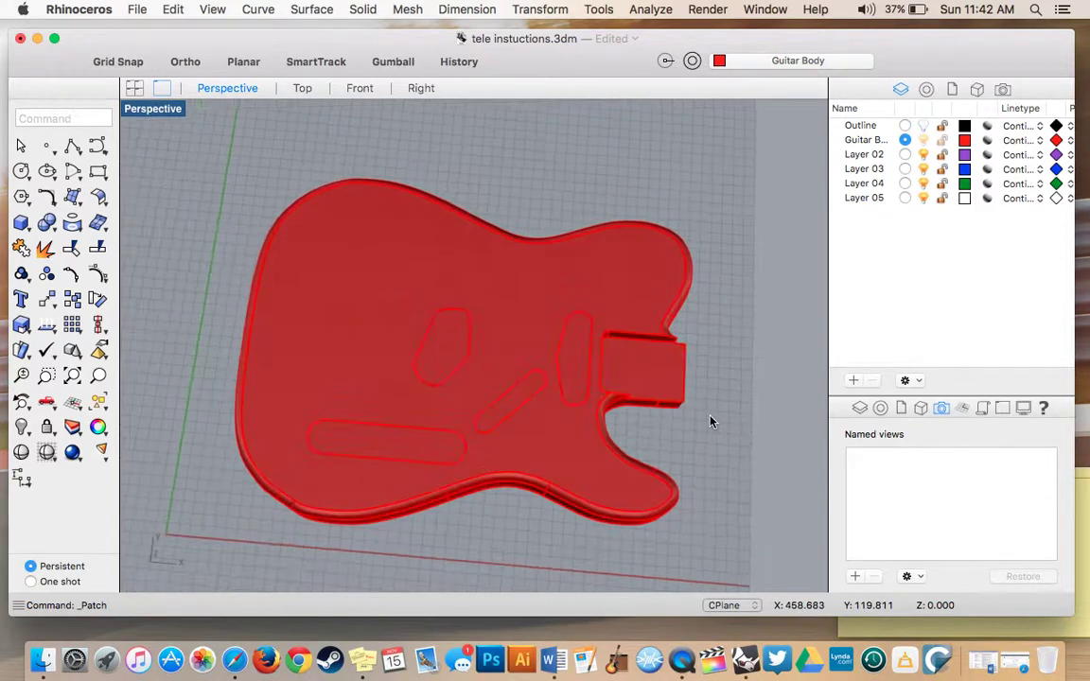
pyautogui.scroll(-3, 713, 422)
pyautogui.hscroll(5, 712, 421)
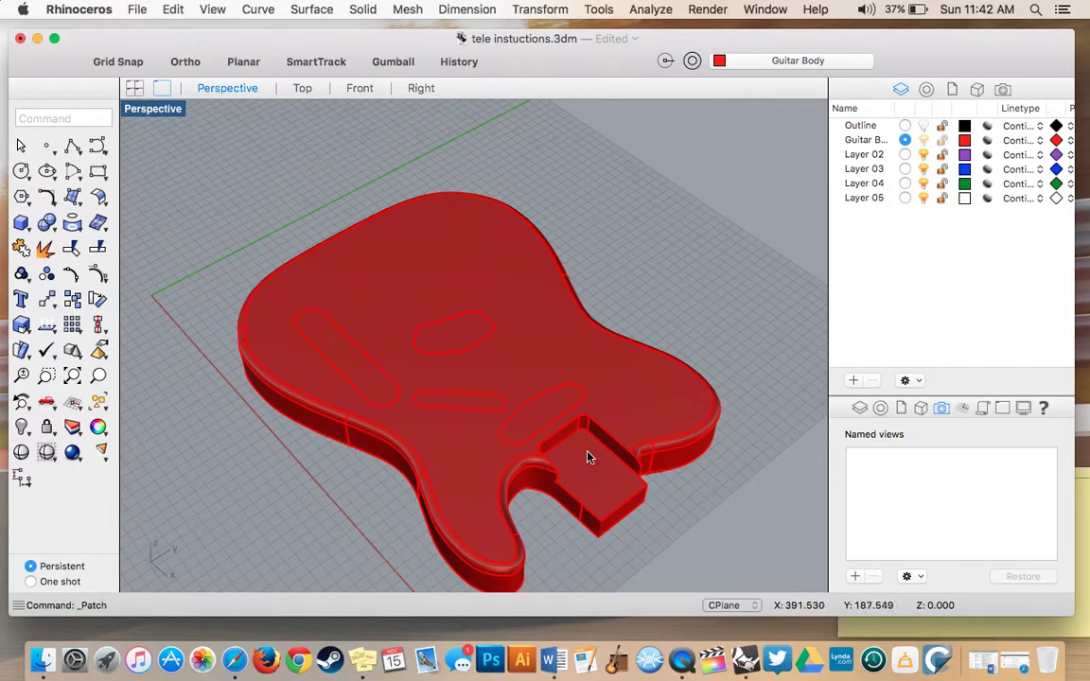
pyautogui.scroll(5, 635, 474)
pyautogui.scroll(-5, 627, 452)
pyautogui.scroll(5, 571, 489)
pyautogui.scroll(-5, 311, 418)
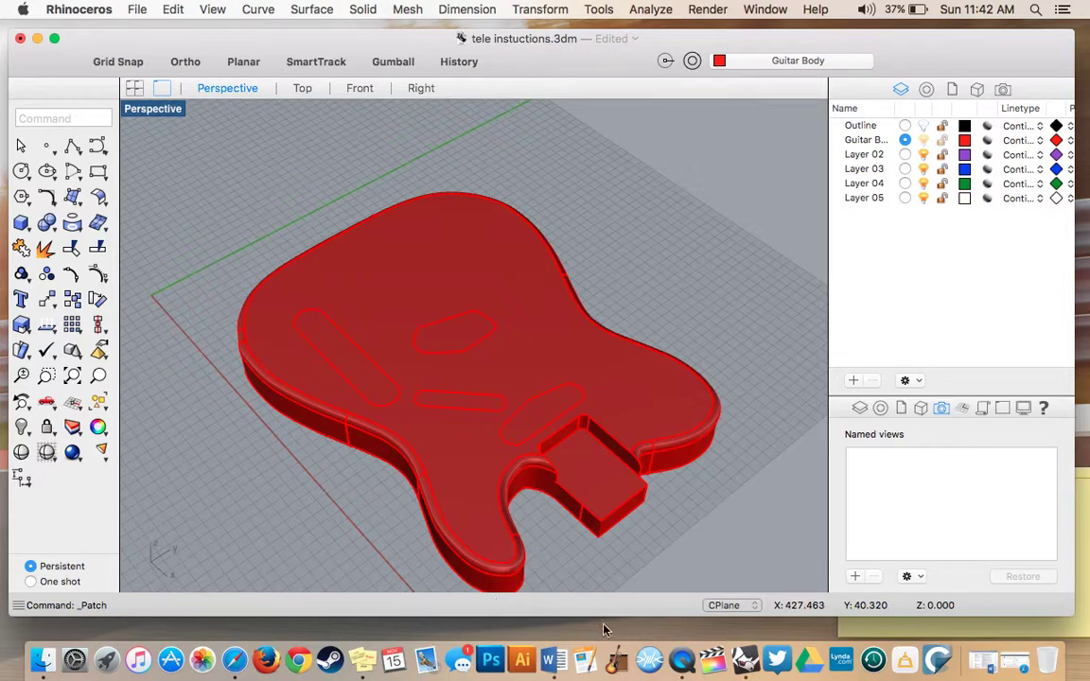